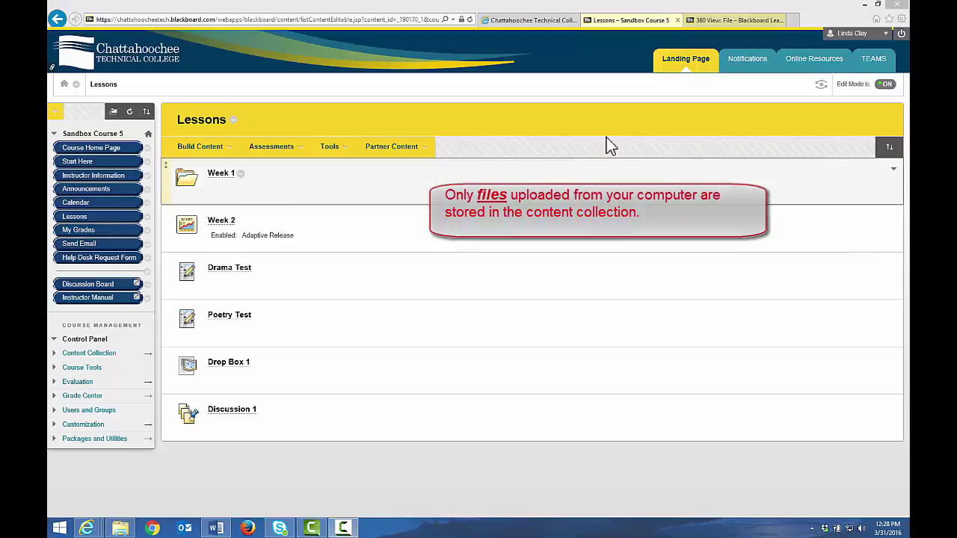
Step: Start a new File item in Lessons and attach BBLean Proposed Training Dates_2Modified.docx from the computer's BB Training Material folder
click(202, 147)
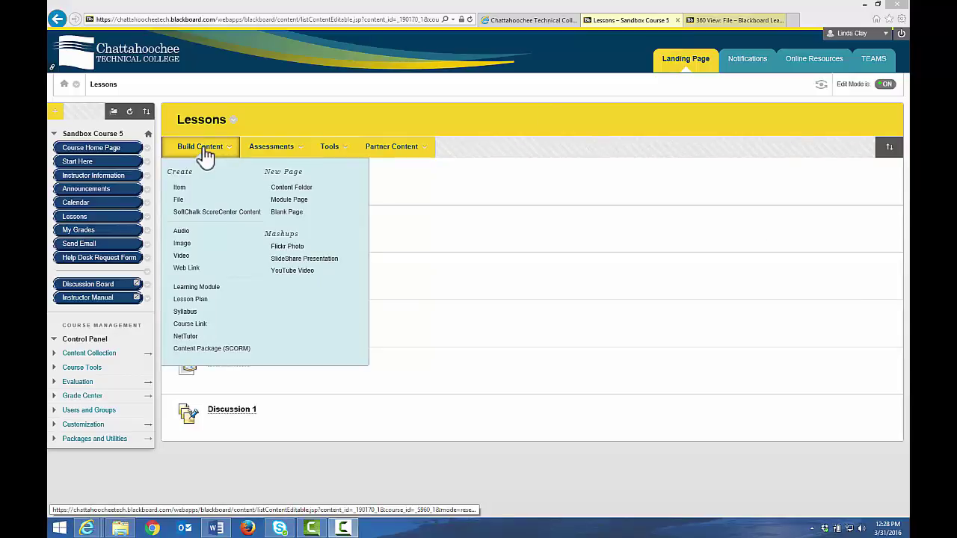
click(178, 199)
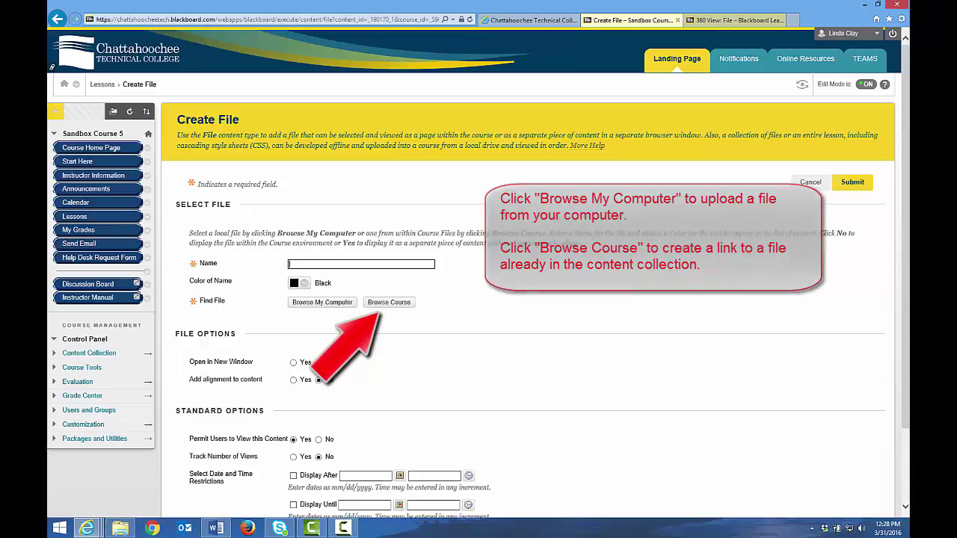
click(330, 301)
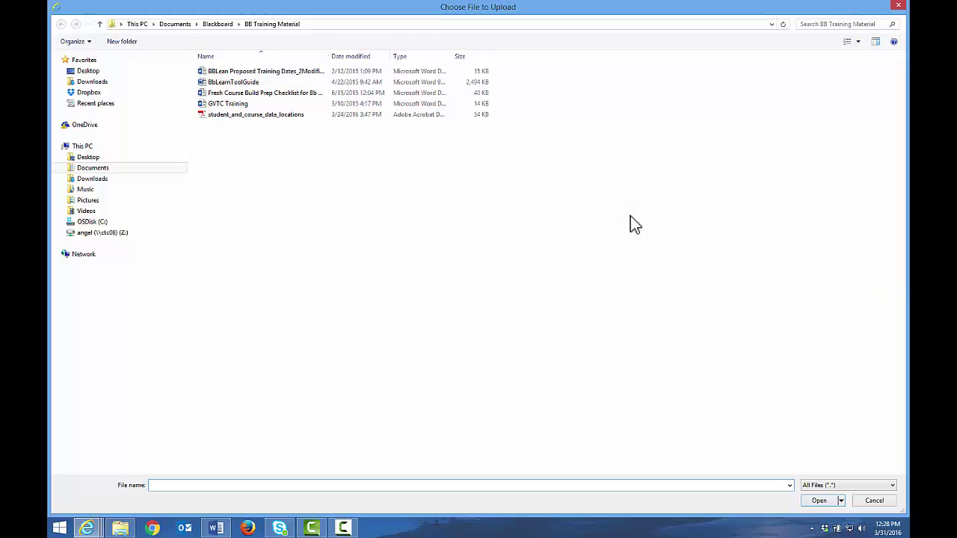
click(250, 72)
click(818, 501)
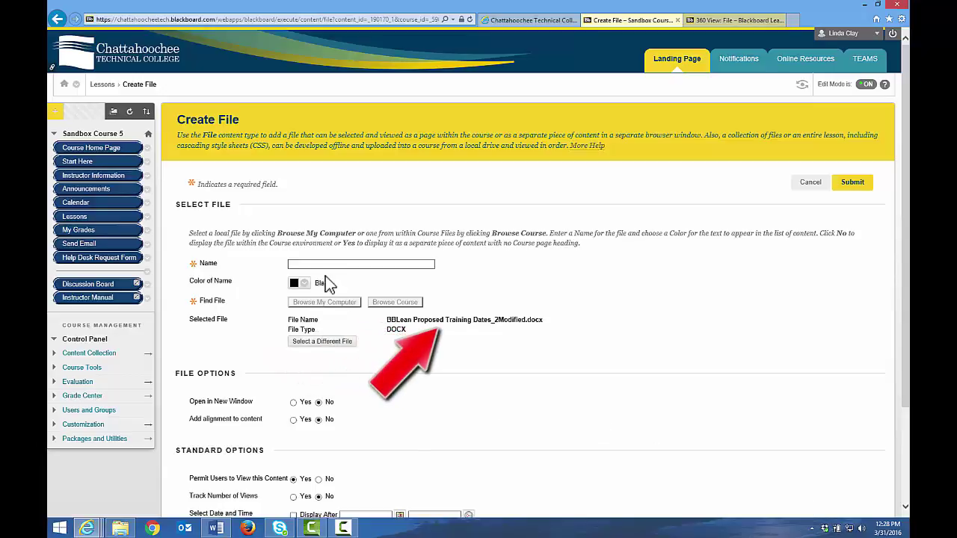
Step: Name the file item Blackboard Training Dates, set it to open in a new window, and submit it
click(306, 265)
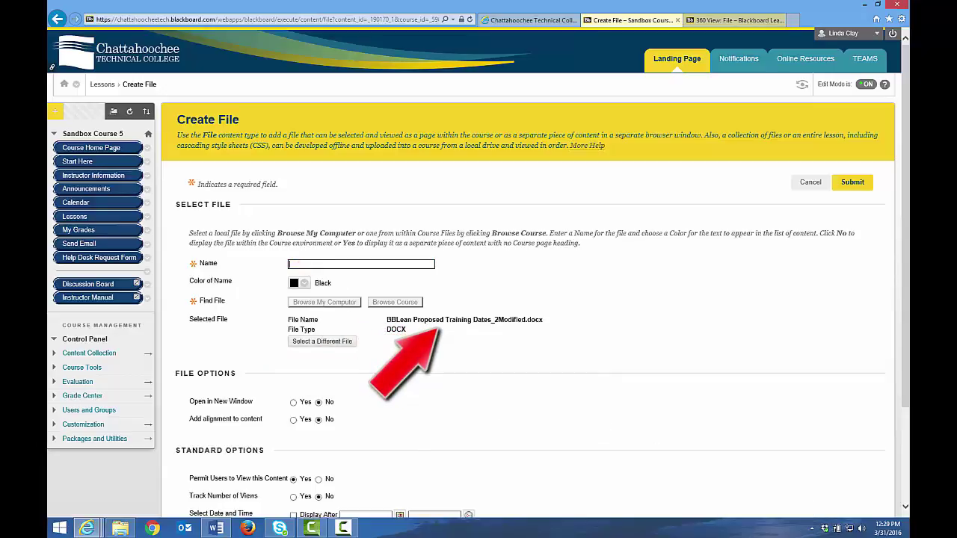
text(Blackboard Training Dates)
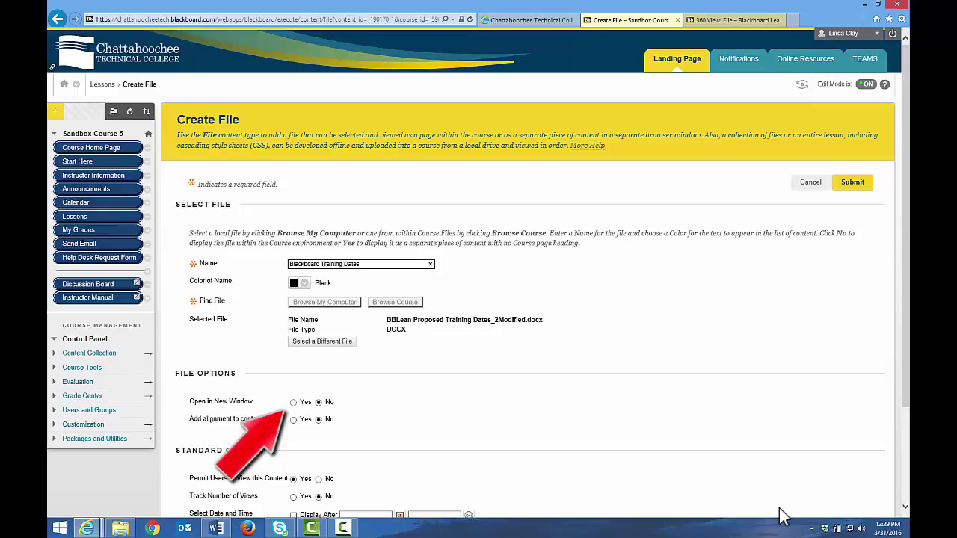
click(293, 402)
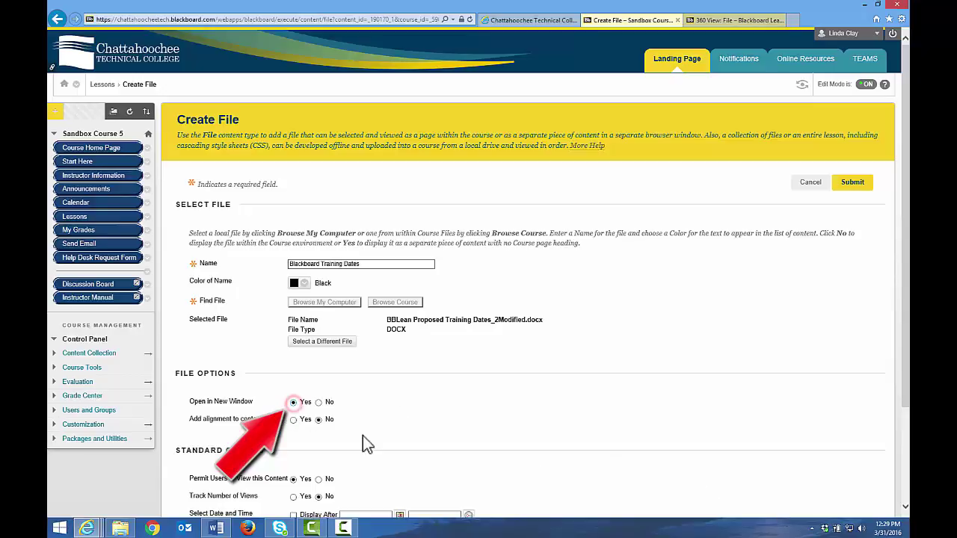
scroll(778, 405, down, 3)
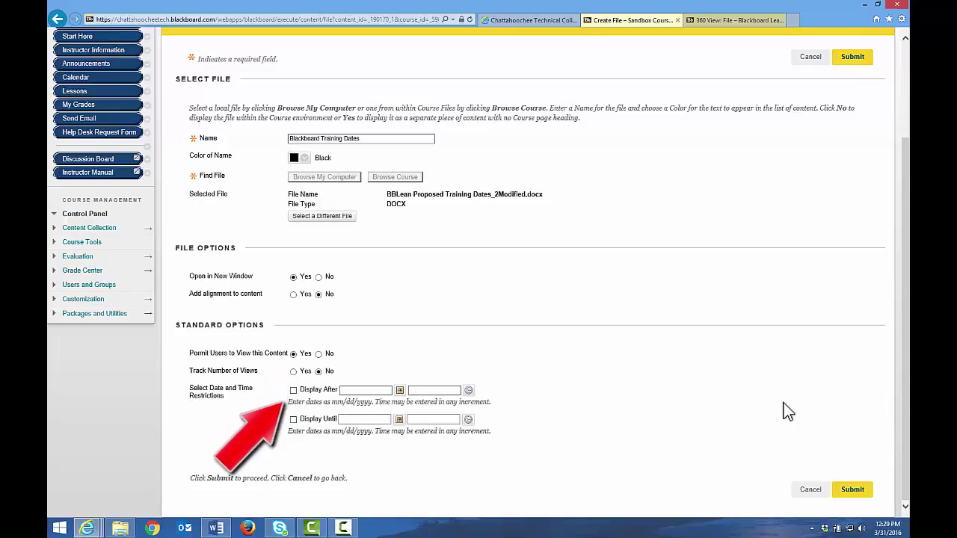
click(851, 490)
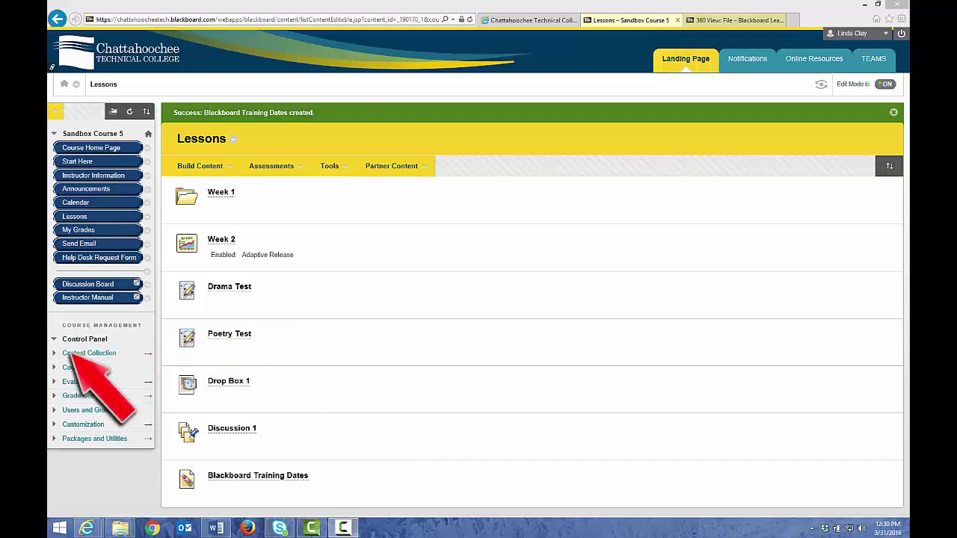
Step: View the uploaded file in Sandbox Course 5's content collection folder and return to Lessons
click(53, 353)
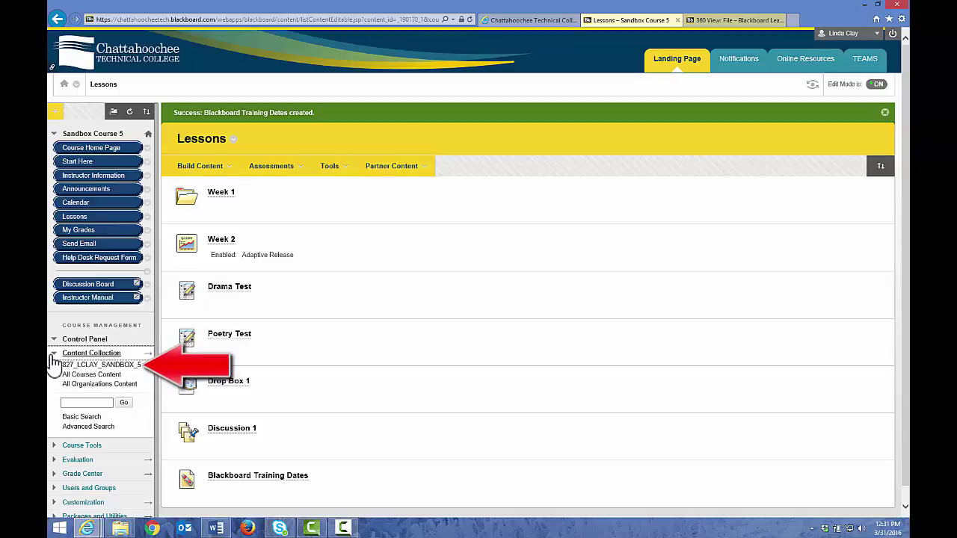
click(96, 365)
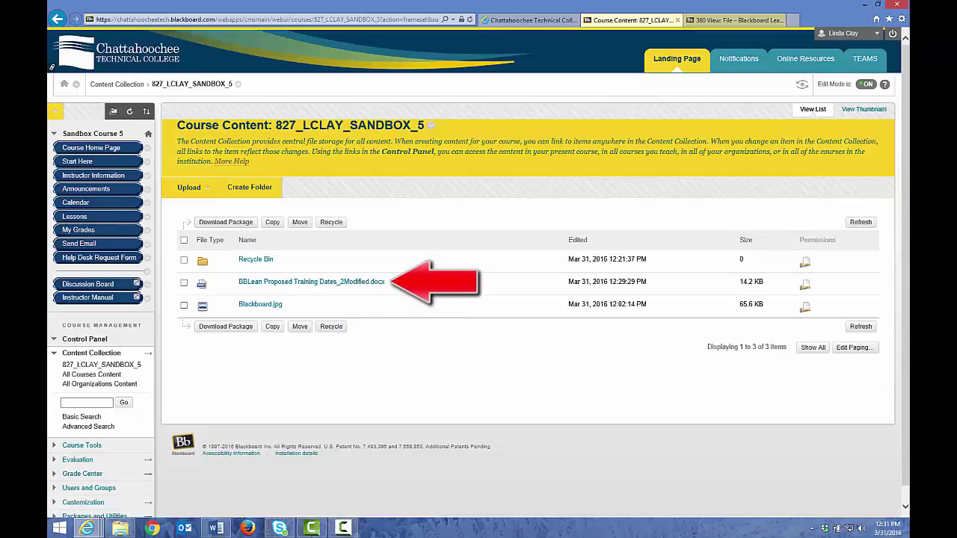
click(74, 216)
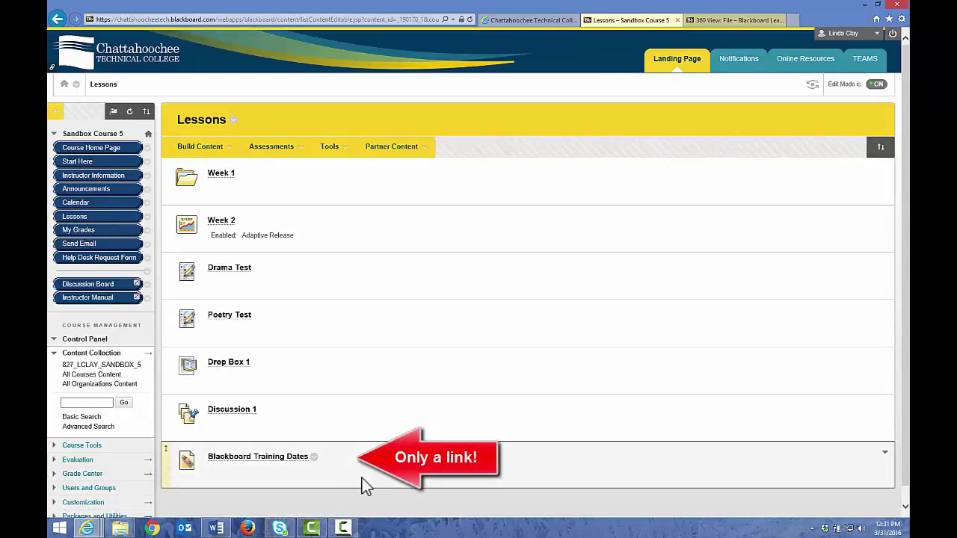
Step: Delete the Blackboard Training Dates link from Lessons and check the original file in the course's content collection folder
click(313, 457)
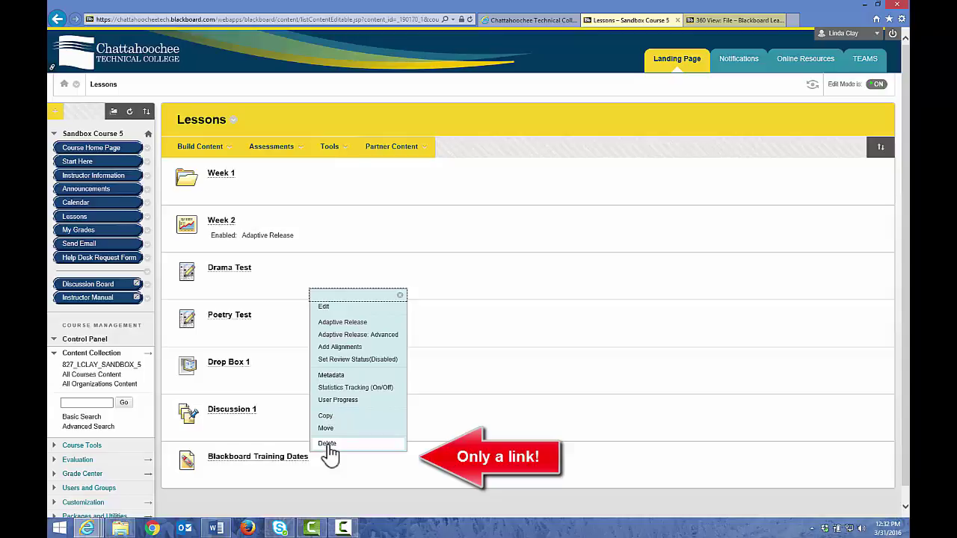
click(326, 444)
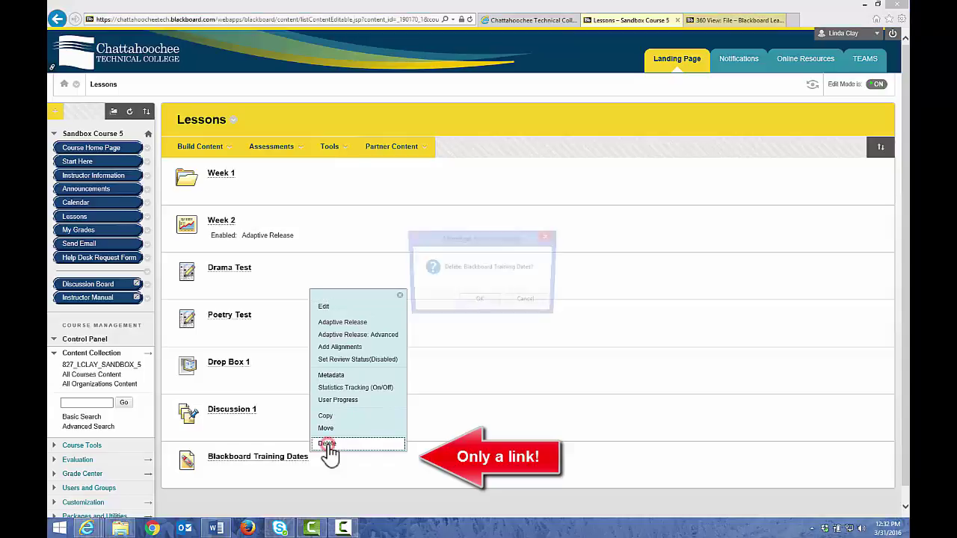
click(485, 302)
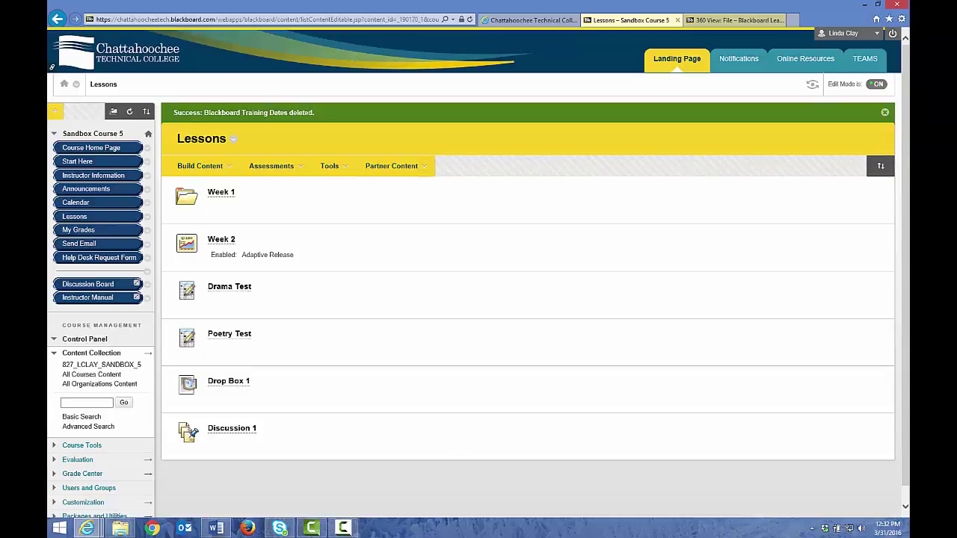
click(110, 363)
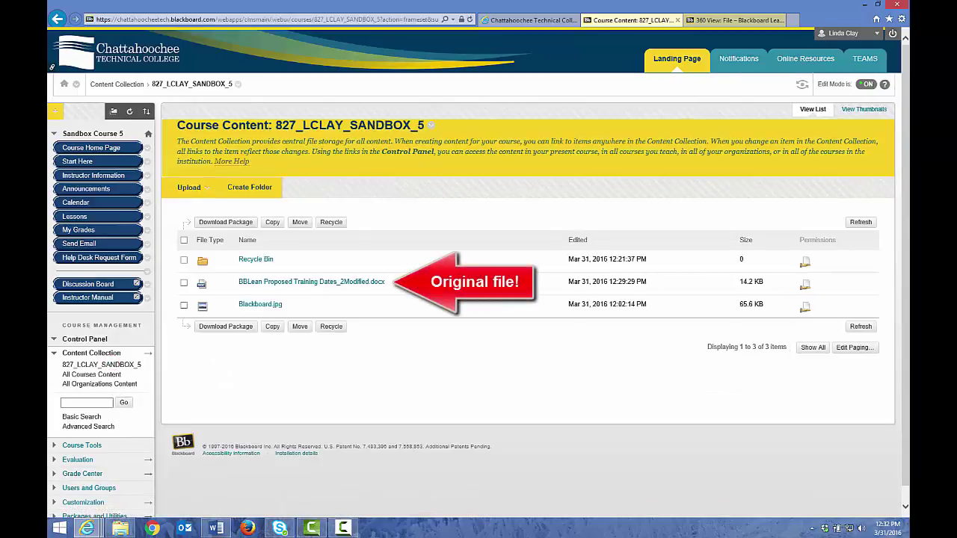
Step: Start a new File item in Lessons and link it to BBLean Proposed Training Dates_2Modified.docx from the course's content collection
click(75, 216)
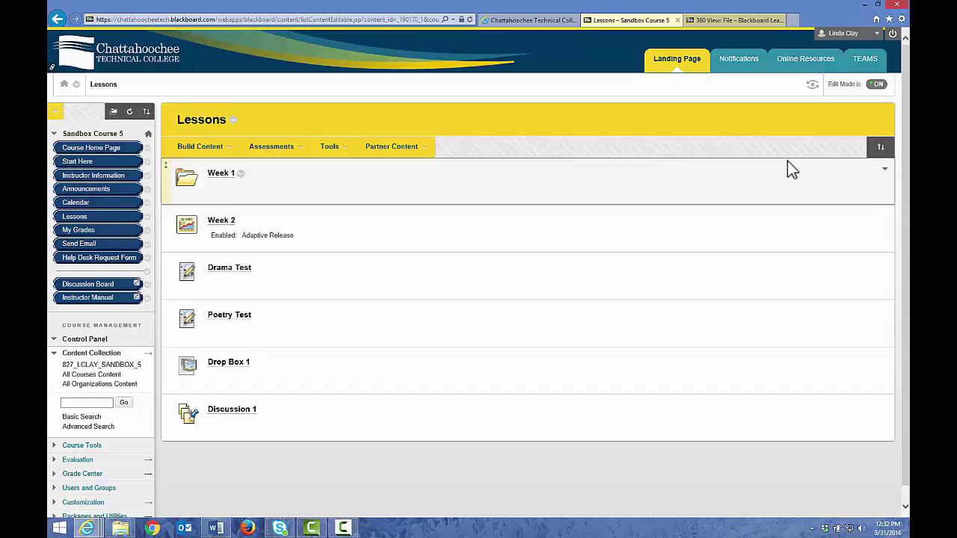
click(208, 149)
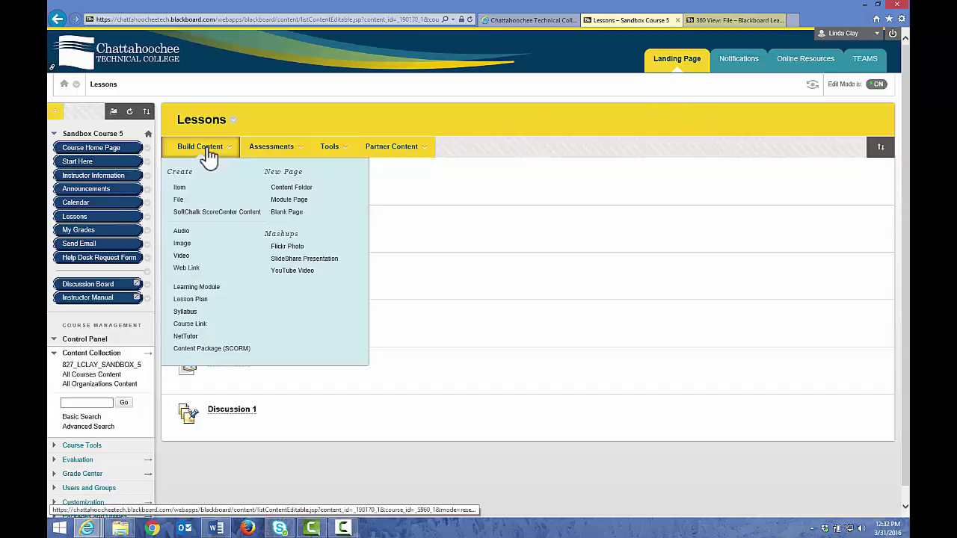
click(179, 191)
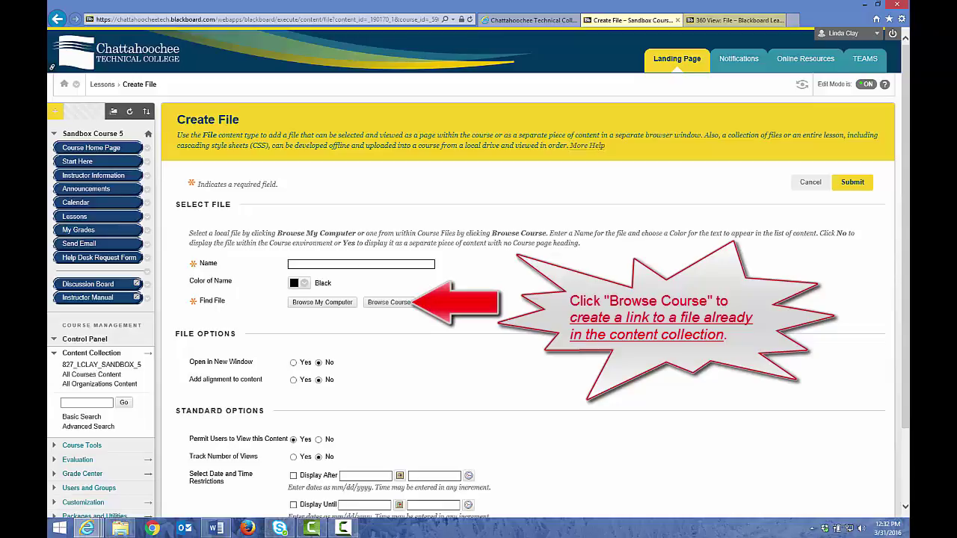
click(407, 303)
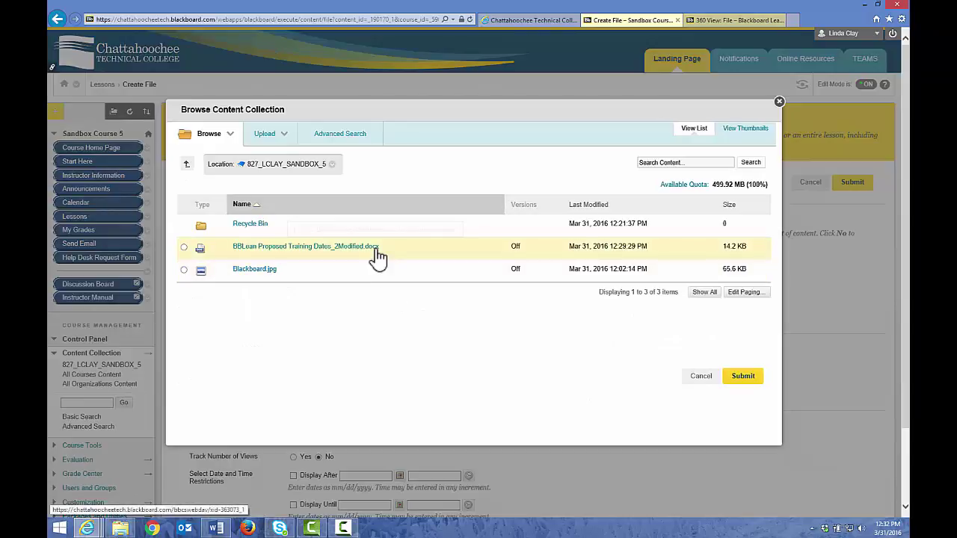
click(184, 247)
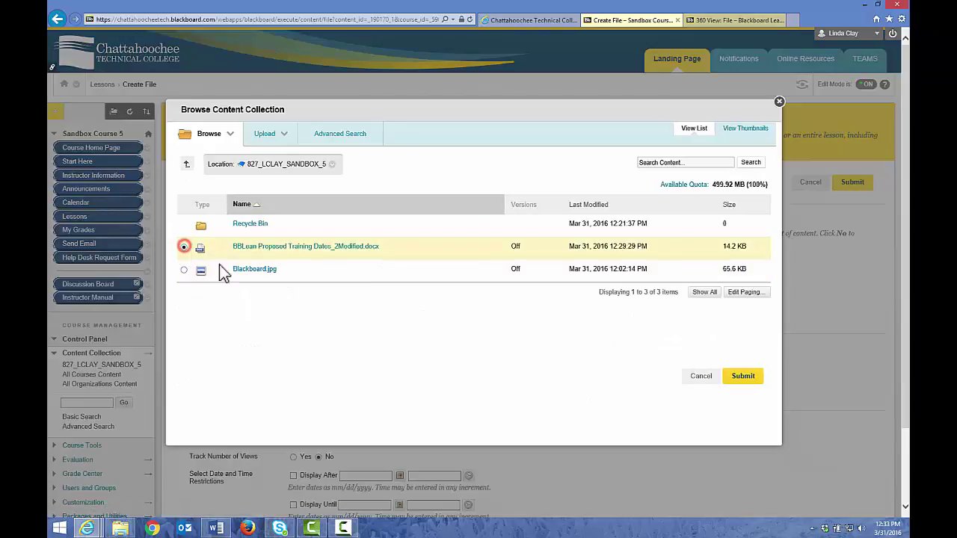
click(746, 377)
Step: Name the new Lessons link Blackboard Training Dates, set it to open in a new window, and submit it
click(312, 264)
text(Blackboard Training Dates)
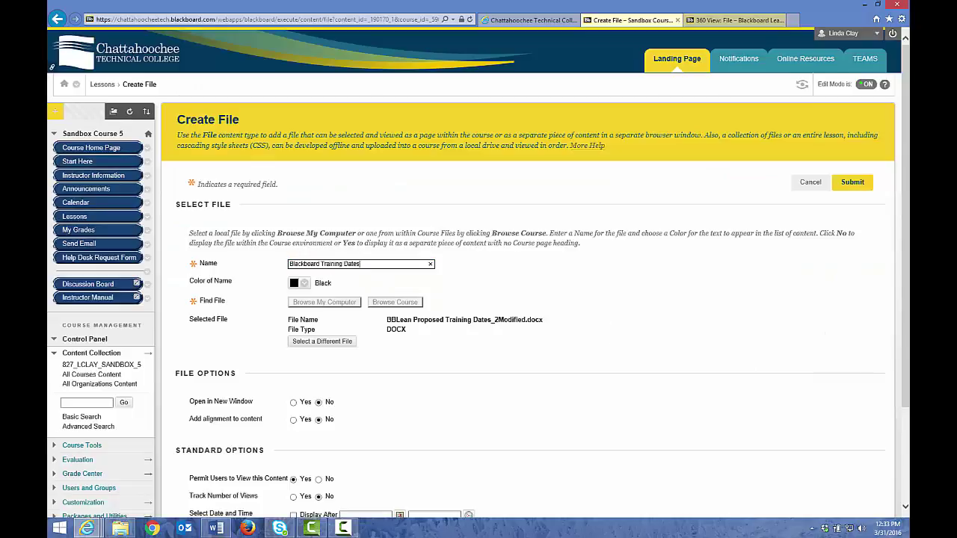
click(293, 402)
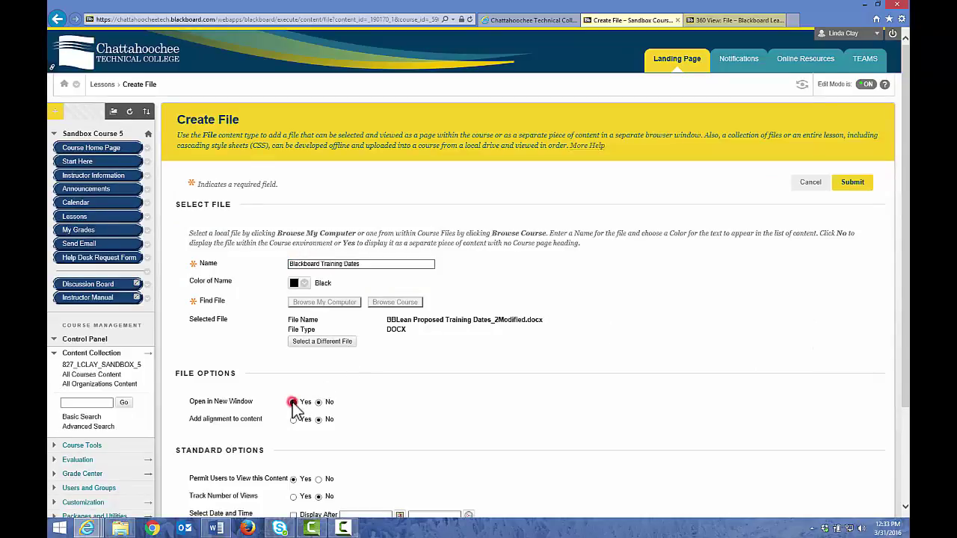
click(852, 183)
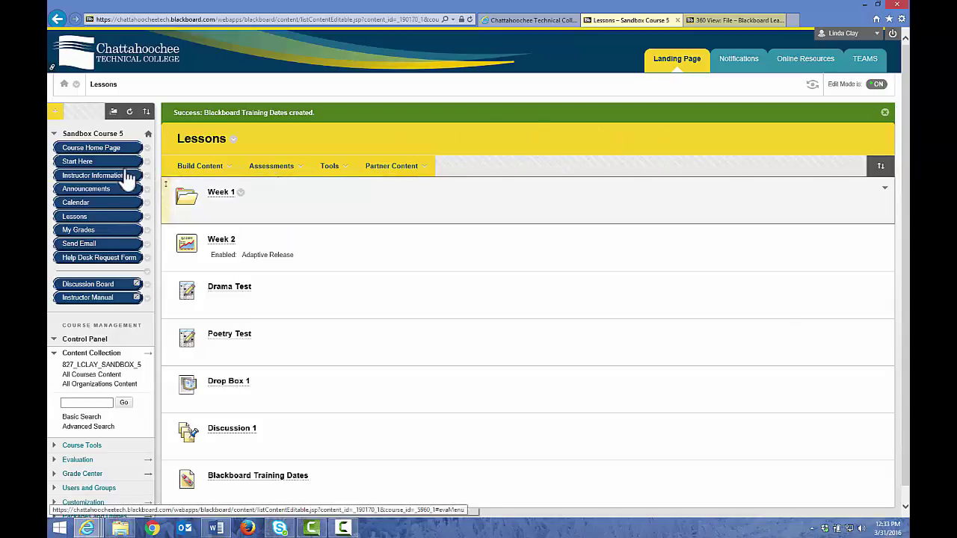
Step: Start a new File item in Start Here and link it to BBLean Proposed Training Dates_2Modified.docx from the course's content collection
click(77, 161)
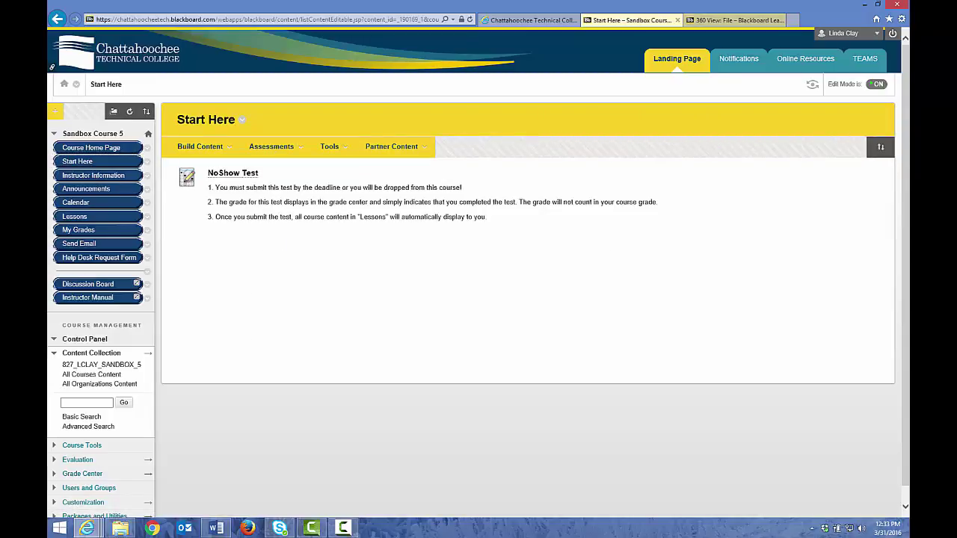
mouse_move(200, 147)
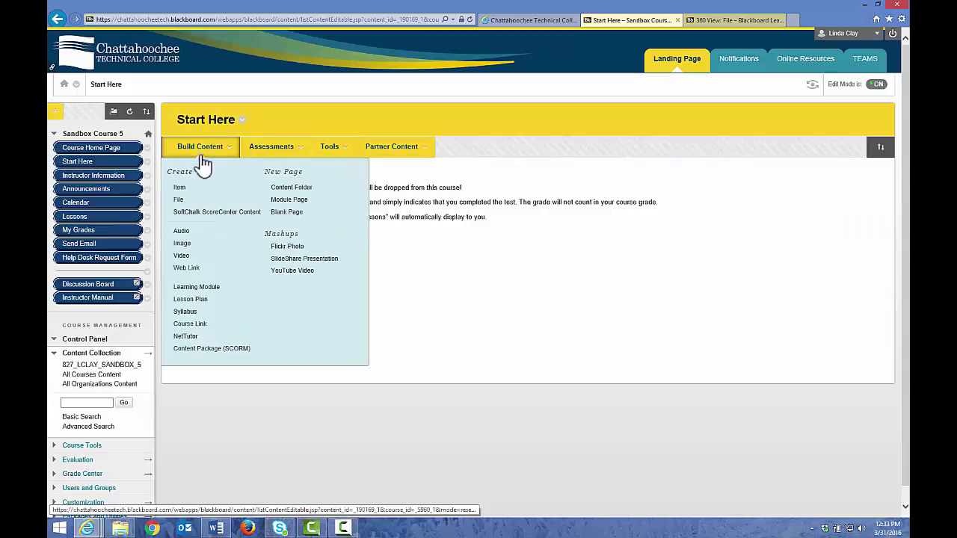
click(180, 199)
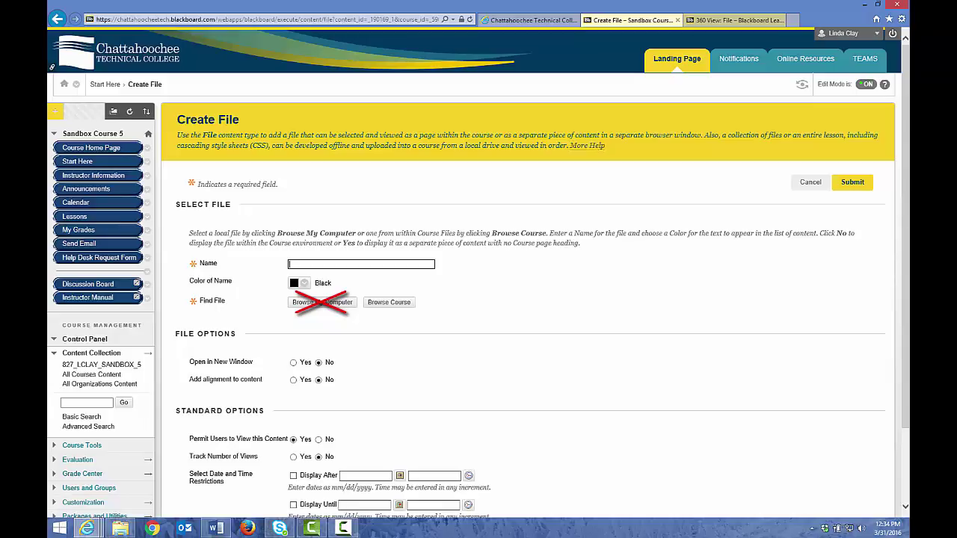
click(401, 302)
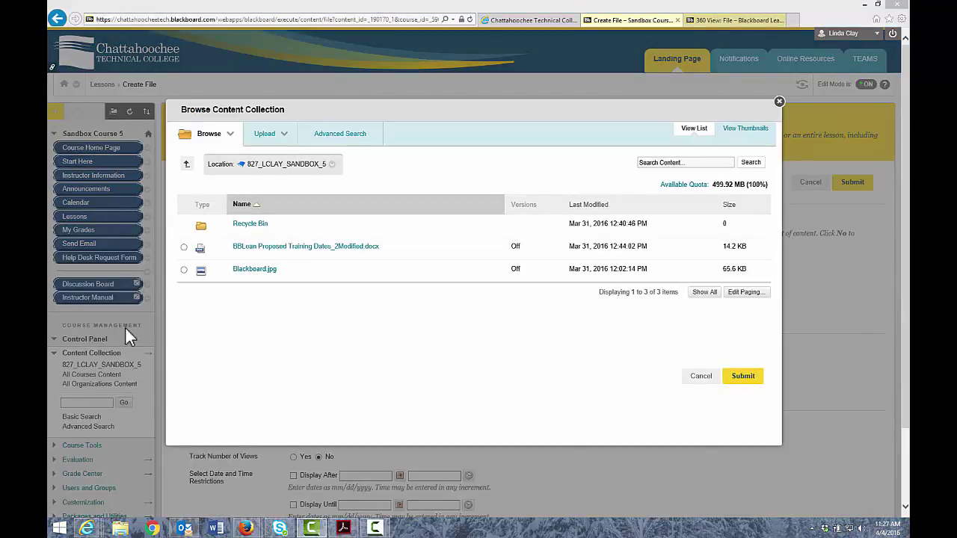
click(184, 246)
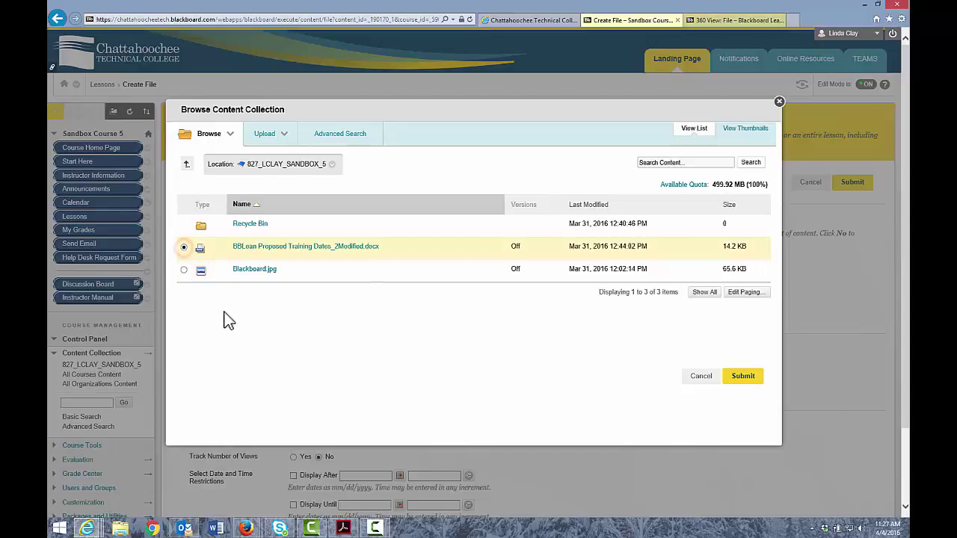
click(740, 377)
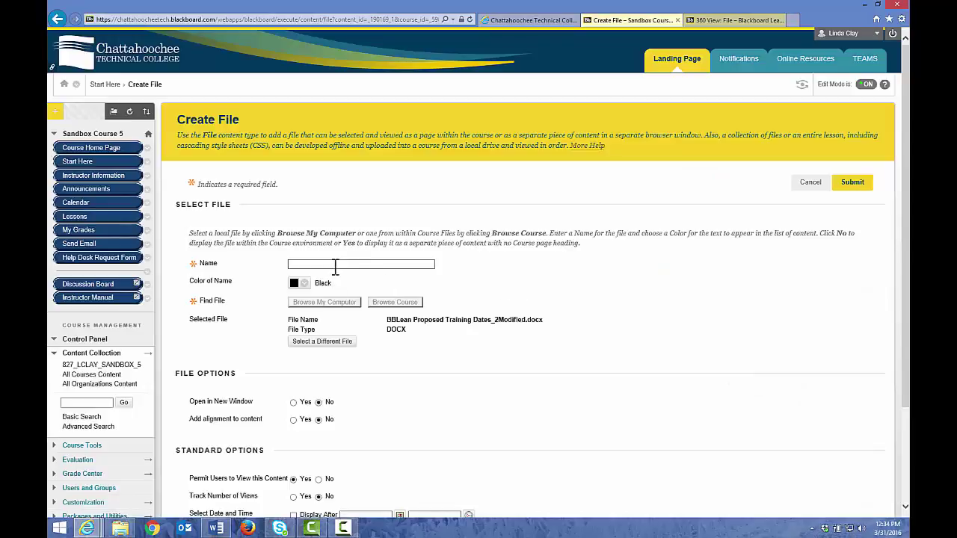
Step: Name the Start Here link Blackboard Training Dates, set it to open in a new window, and submit it
click(335, 266)
text(Blackboard Training Dates)
click(293, 403)
click(852, 182)
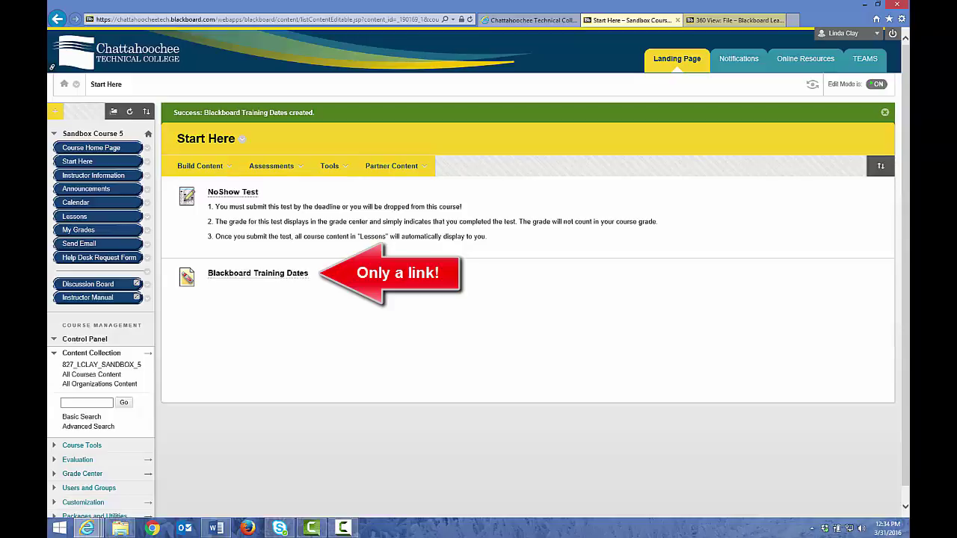
Step: View the Overwrite File form for BBLean Proposed Training Dates_2Modified.docx in the course's content collection, and cancel without replacing the file
click(128, 366)
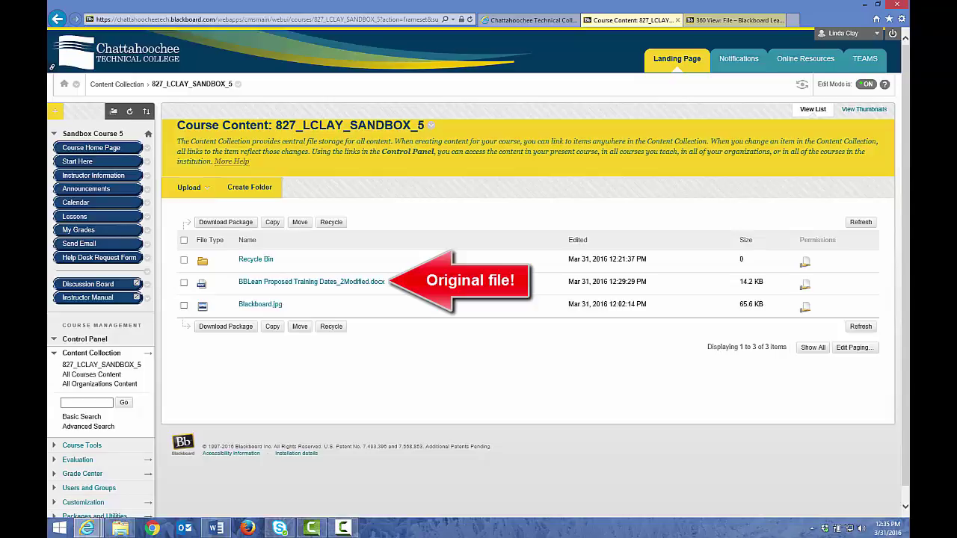
click(390, 281)
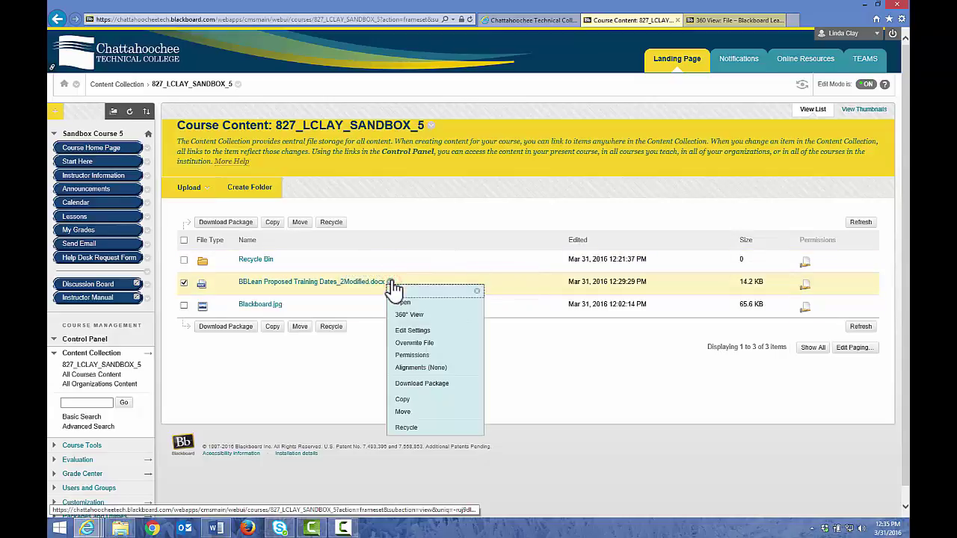
click(416, 342)
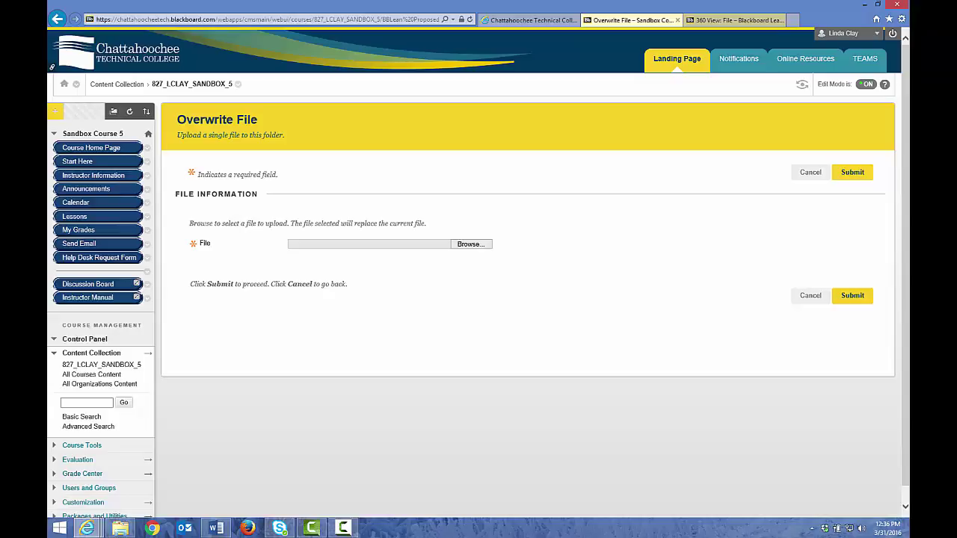
click(810, 295)
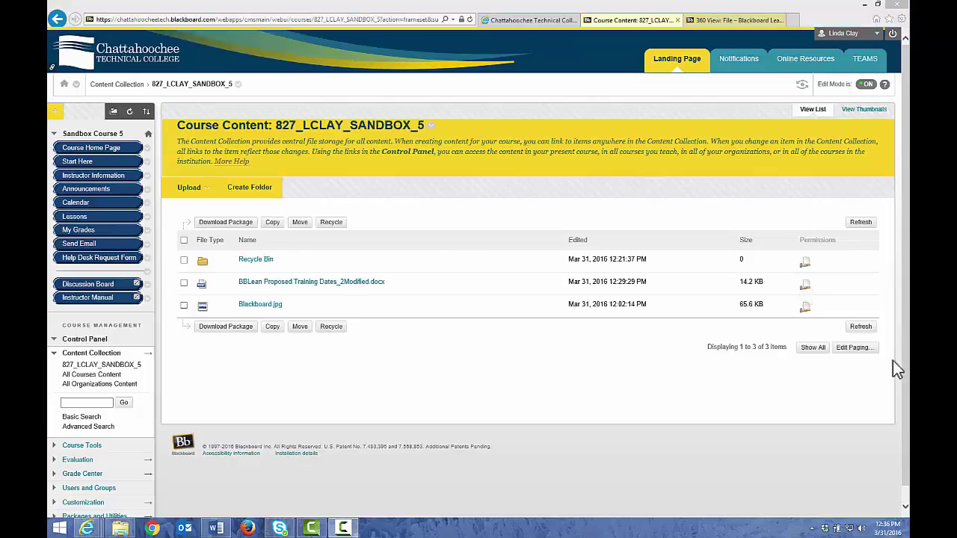
Step: Move BBLean Proposed Training Dates_2Modified.docx from the course's content collection to the Recycle Bin, submitting it despite its existing links
click(102, 216)
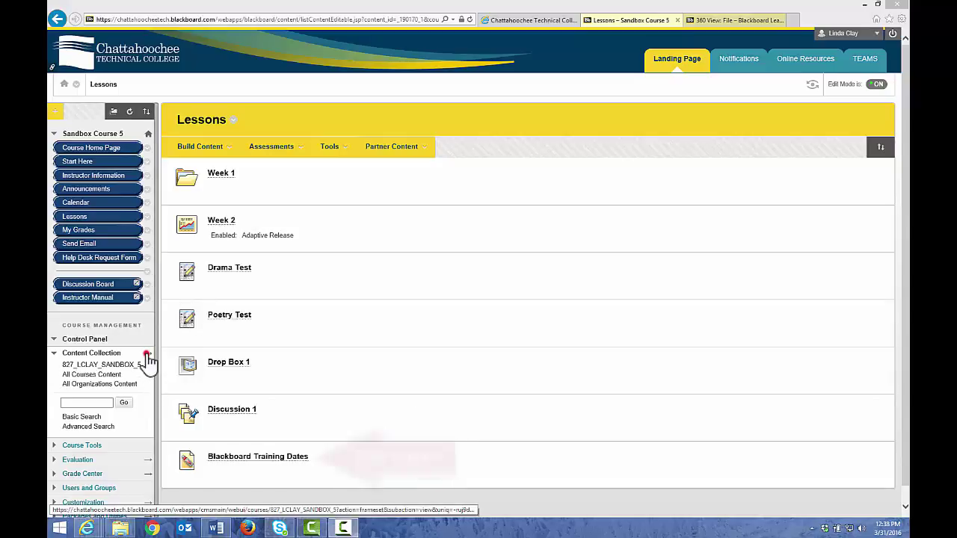
click(147, 356)
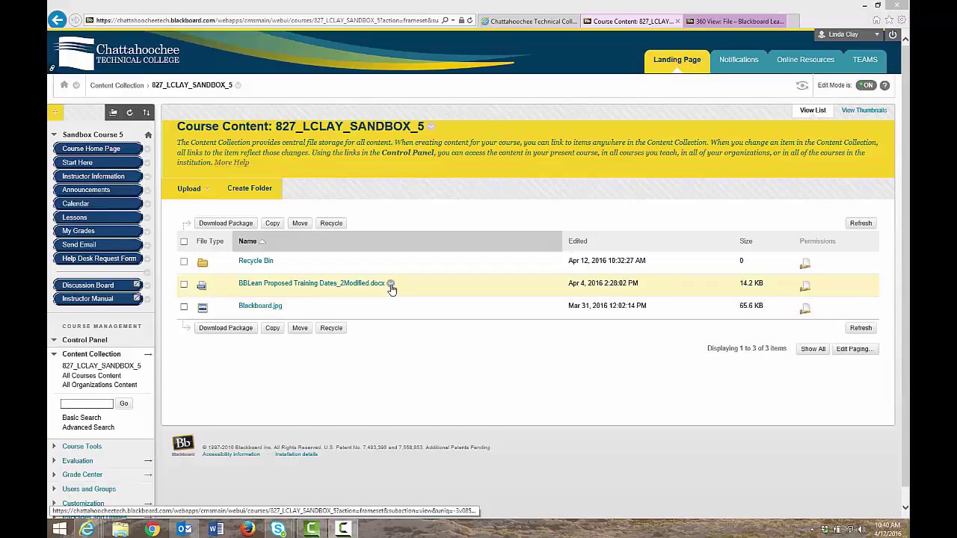
click(390, 285)
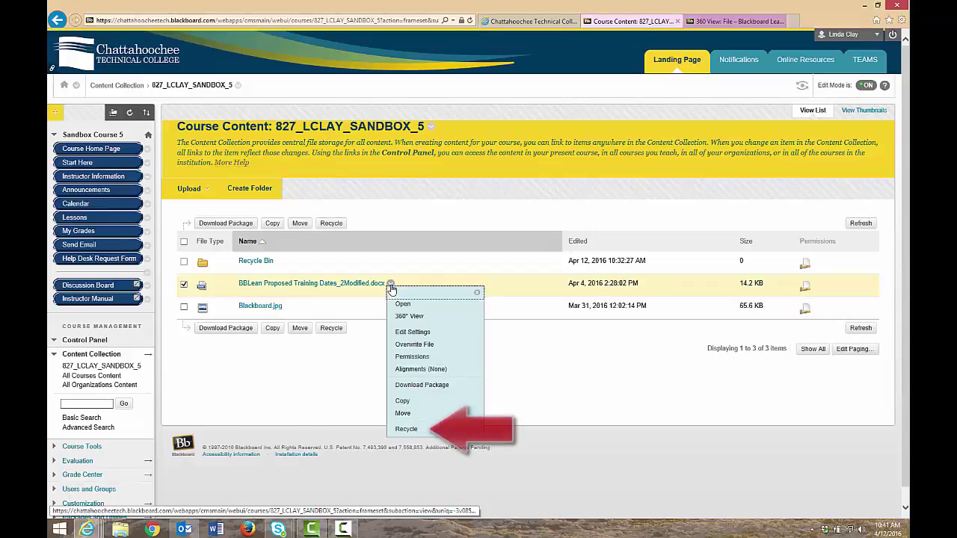
click(523, 335)
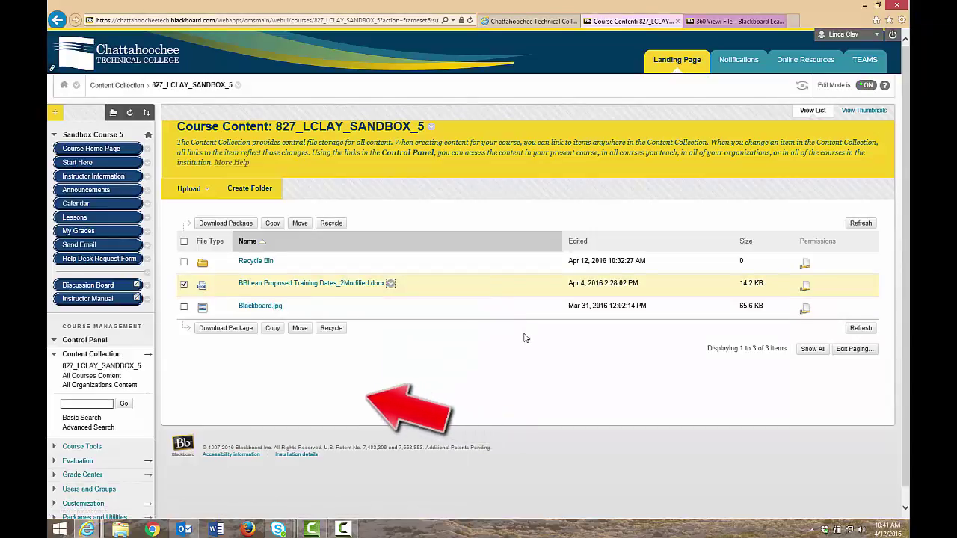
click(184, 287)
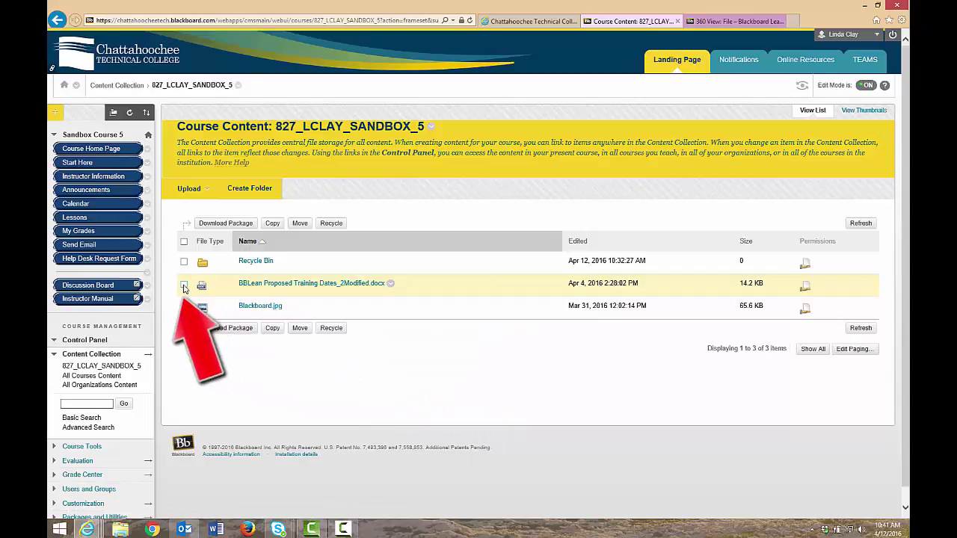
click(184, 287)
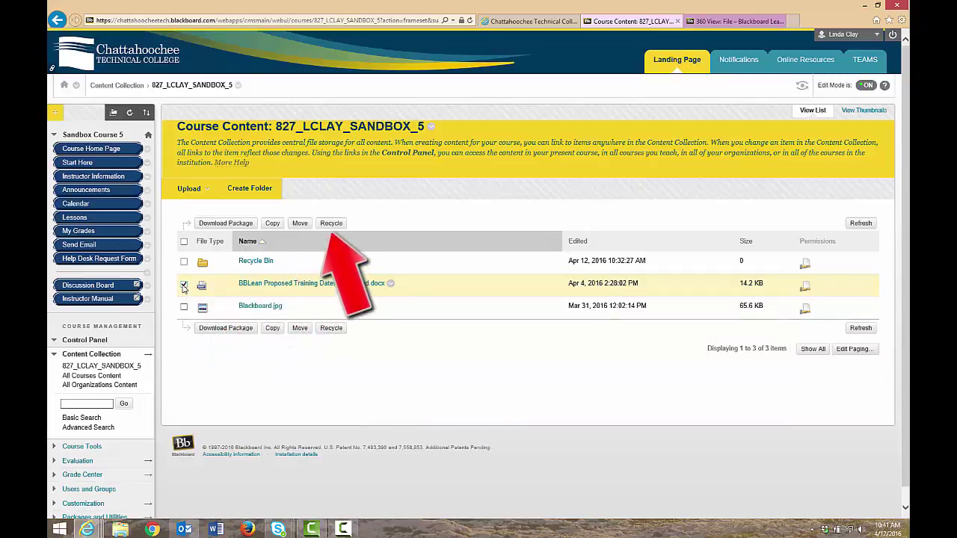
click(331, 223)
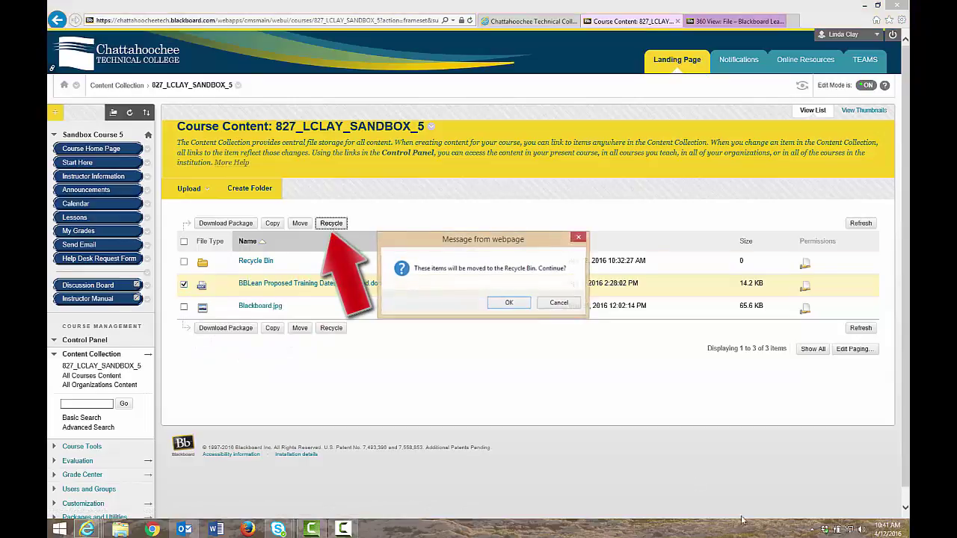
click(522, 305)
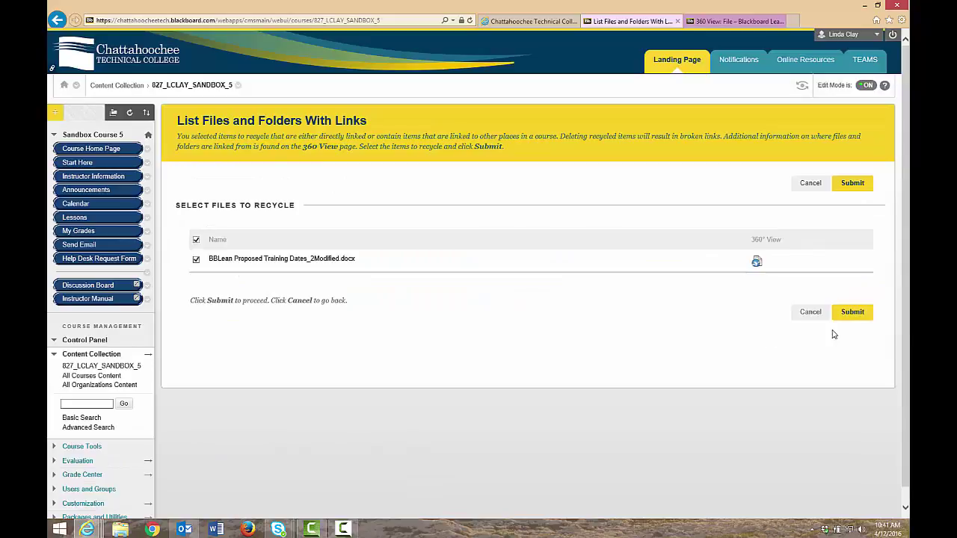
click(852, 313)
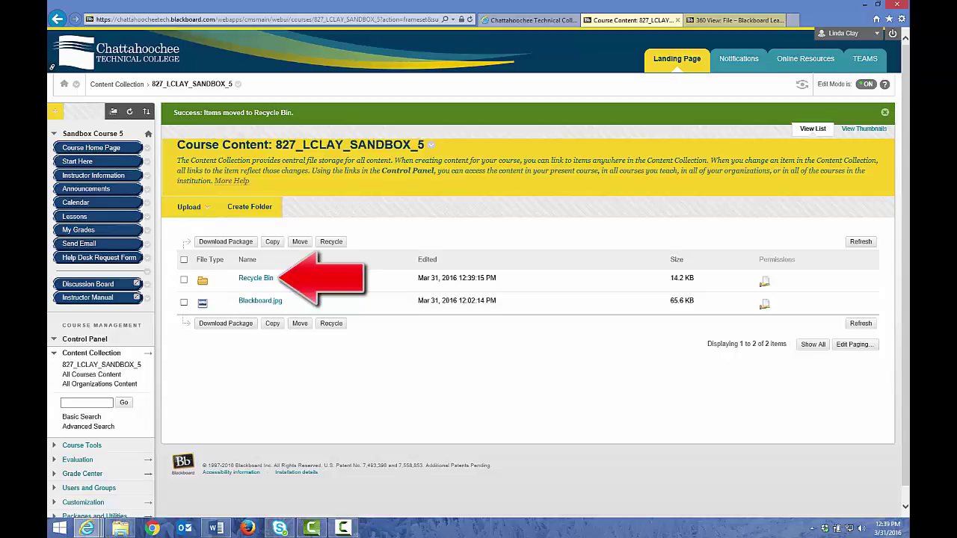
Step: Check the Blackboard Training Dates link in Lessons, and empty the Recycle Bin of the course's content collection
click(96, 219)
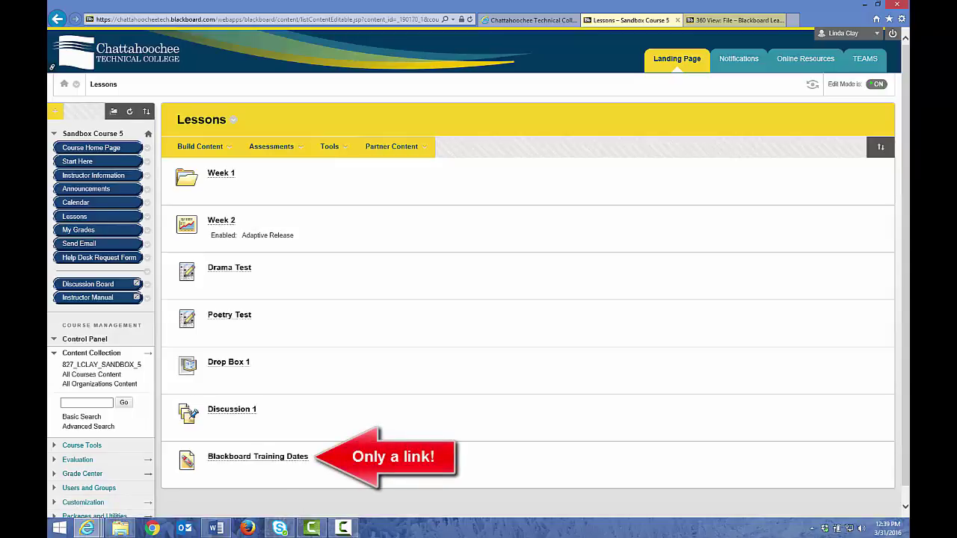
click(146, 354)
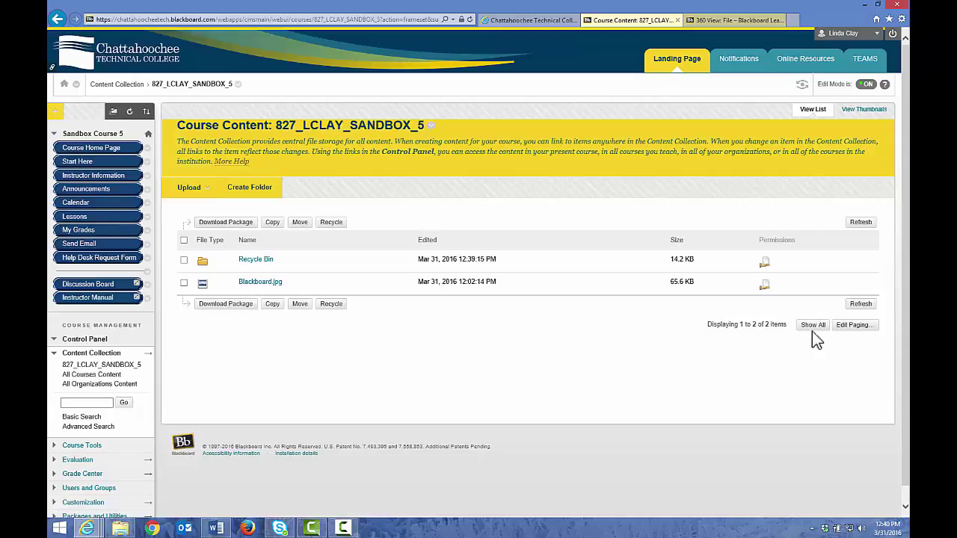
click(256, 259)
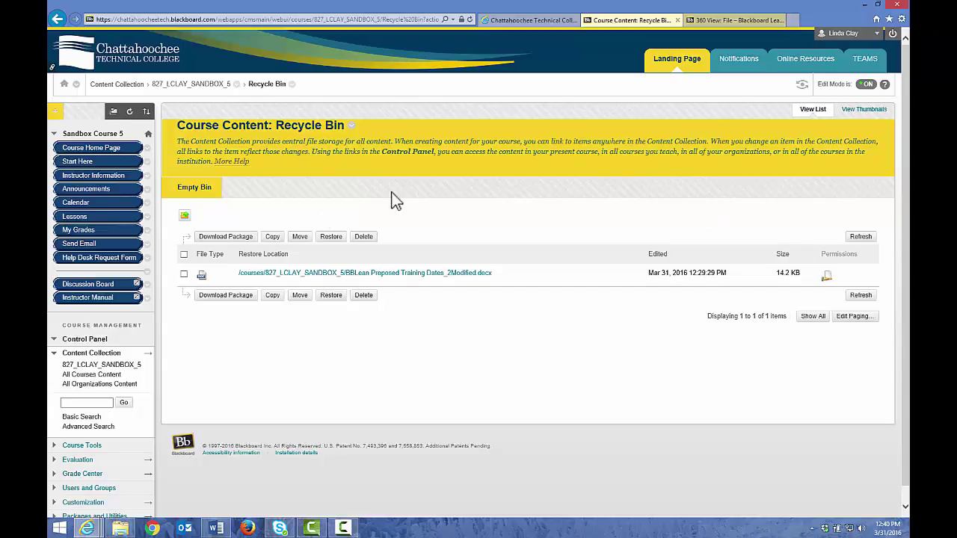
click(202, 193)
click(529, 302)
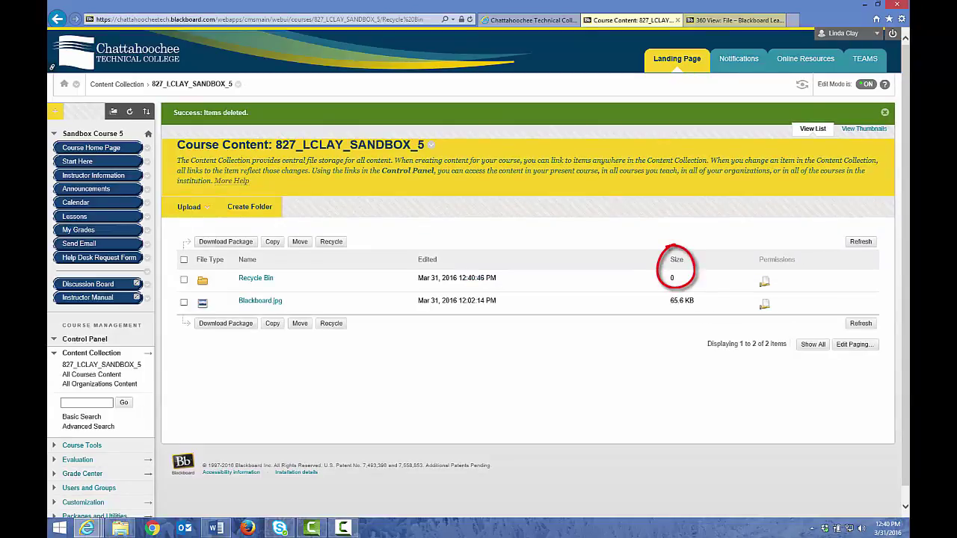
Step: Check the Blackboard Training Dates link in Lessons, and delete the one in Start Here
click(89, 218)
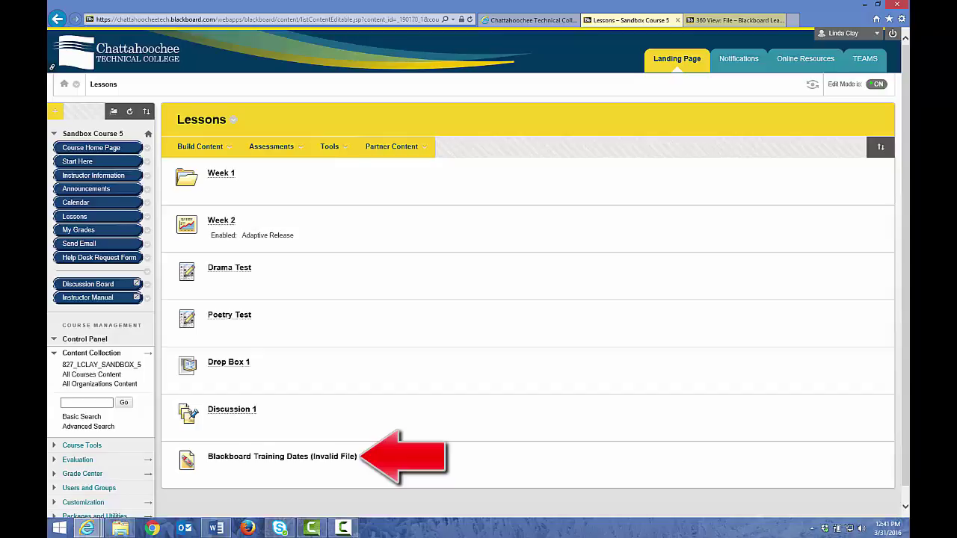
click(77, 162)
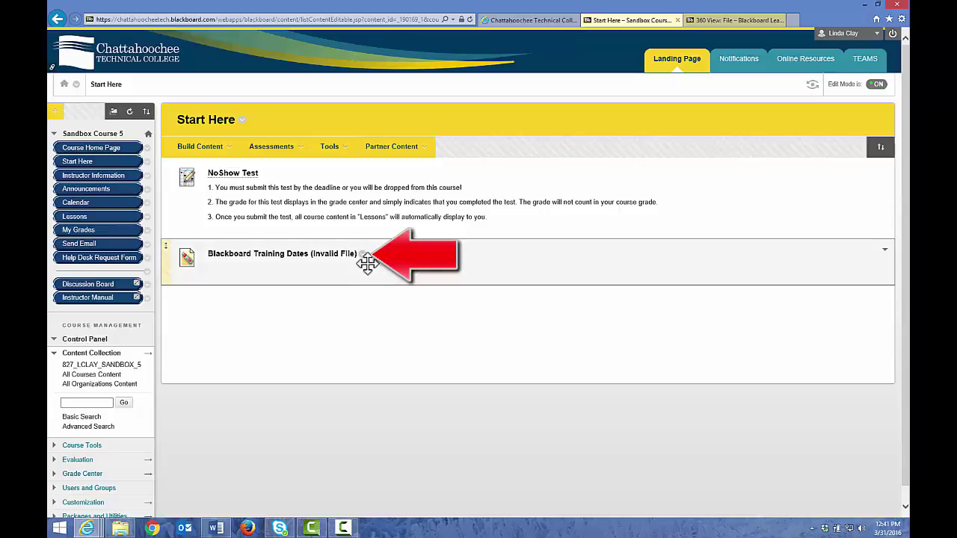
click(363, 255)
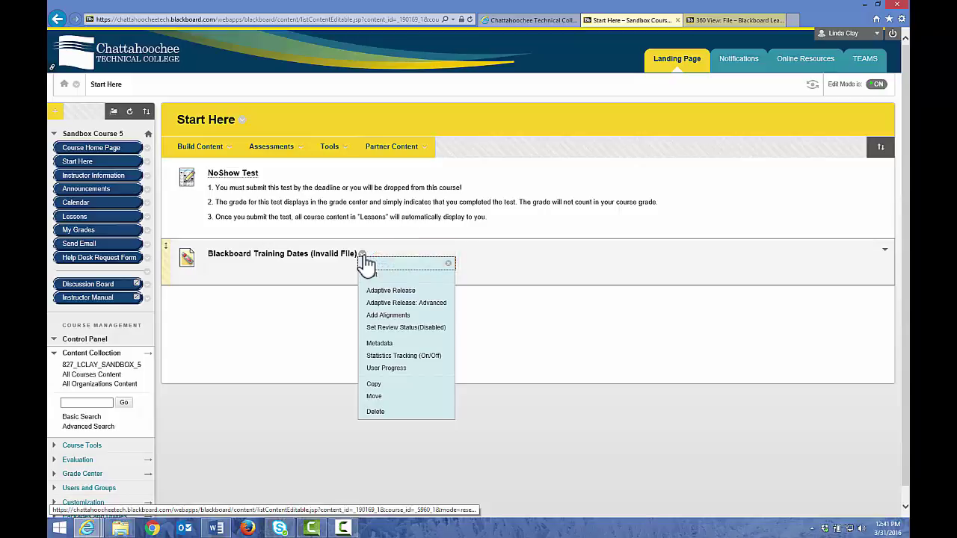
click(380, 414)
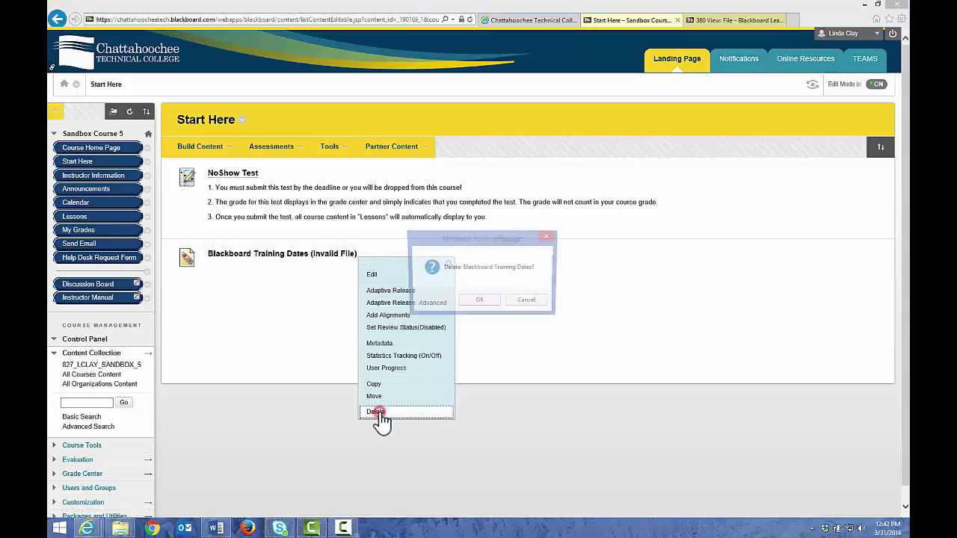
click(472, 303)
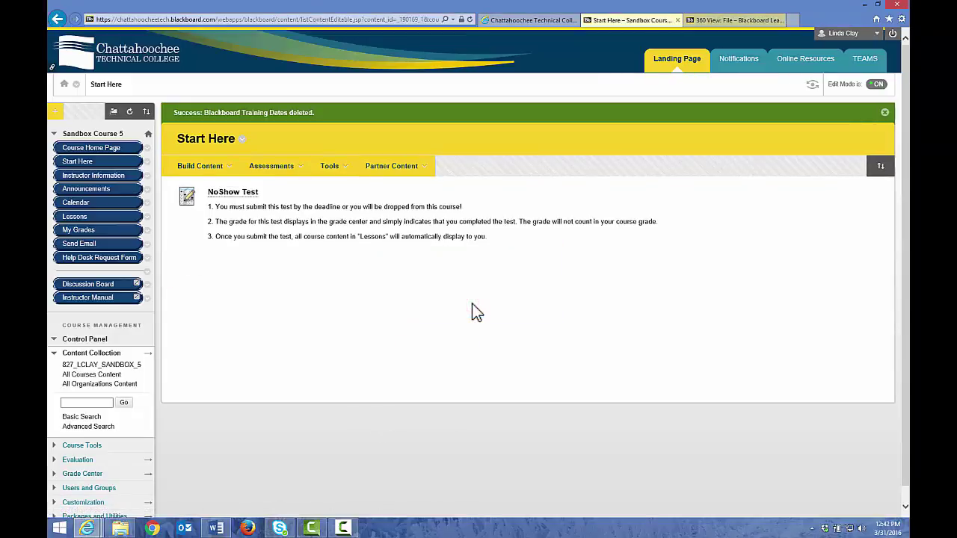
Step: Delete the Blackboard Training Dates link from Lessons
click(79, 217)
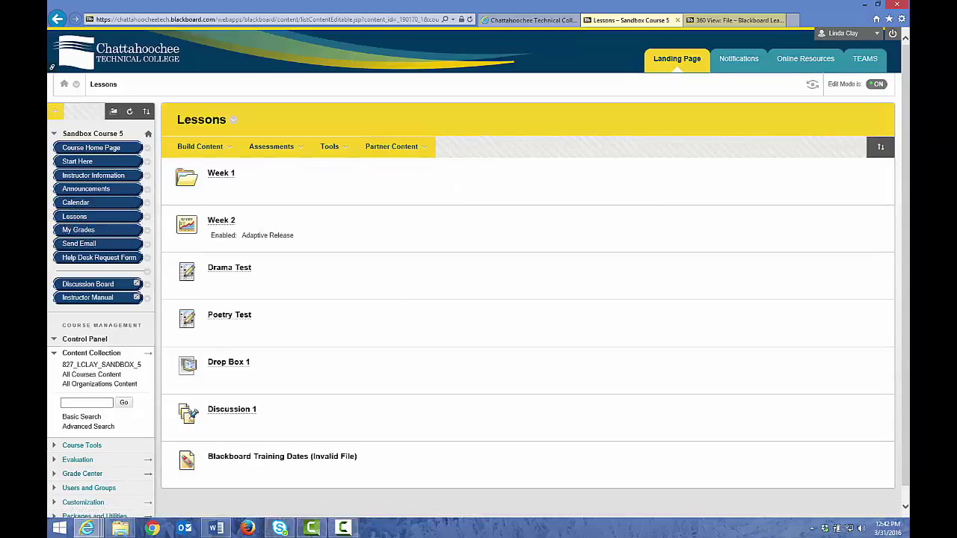
mouse_move(380, 476)
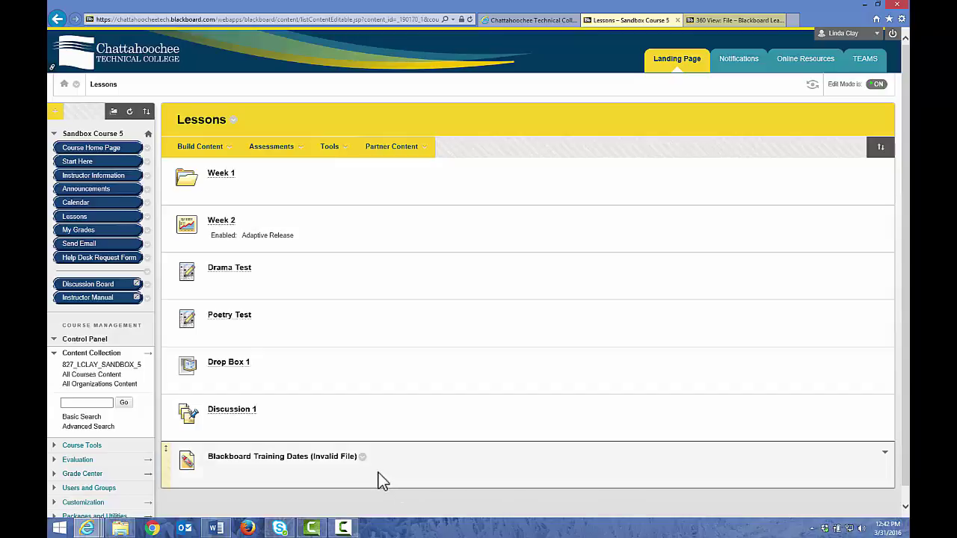
click(362, 457)
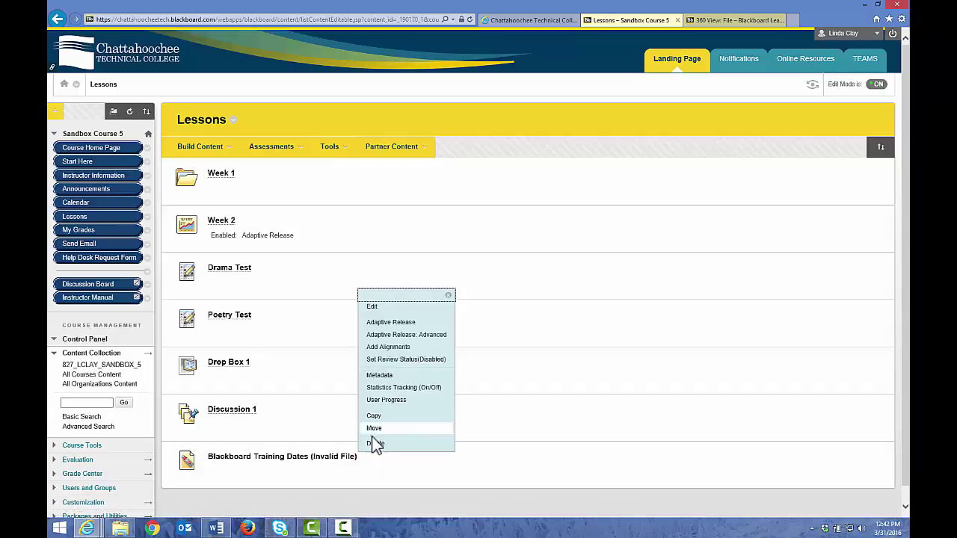
click(378, 447)
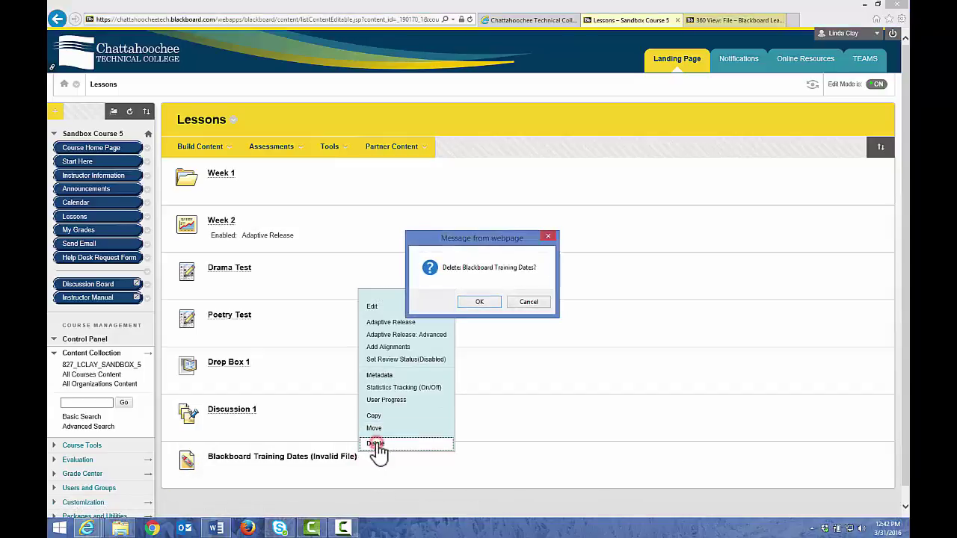
click(485, 302)
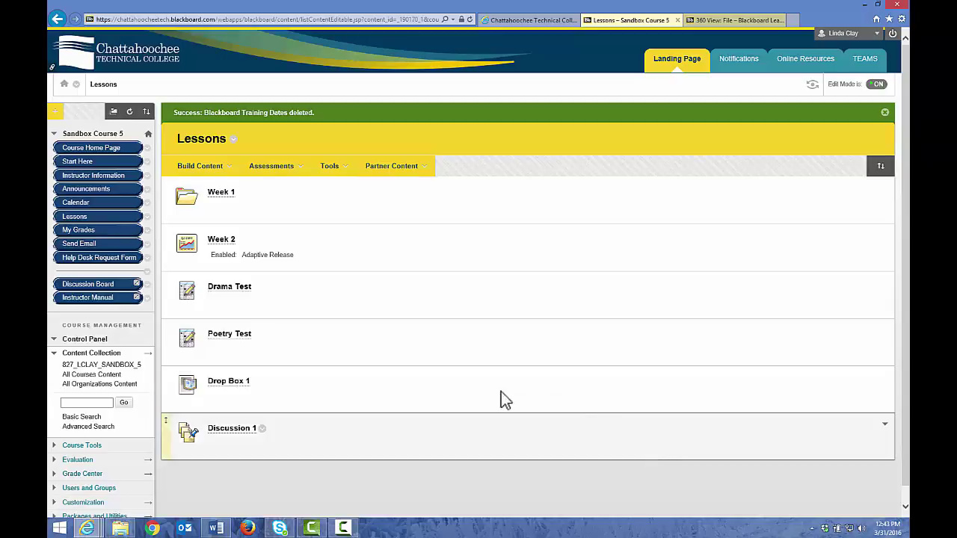
Step: Upload BBLean Proposed Training Dates_2Modified from the BB Training Material folder to the course's content collection as a single file
click(146, 362)
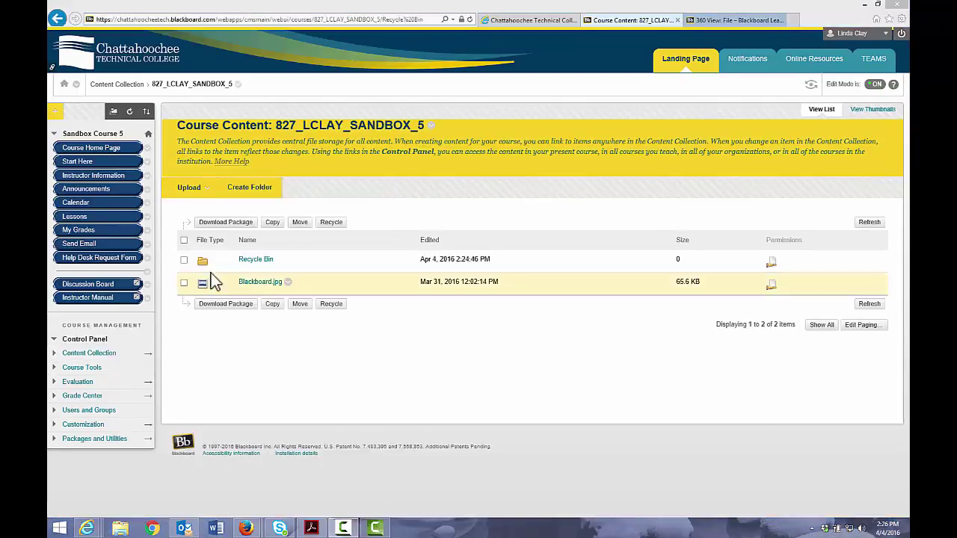
click(192, 191)
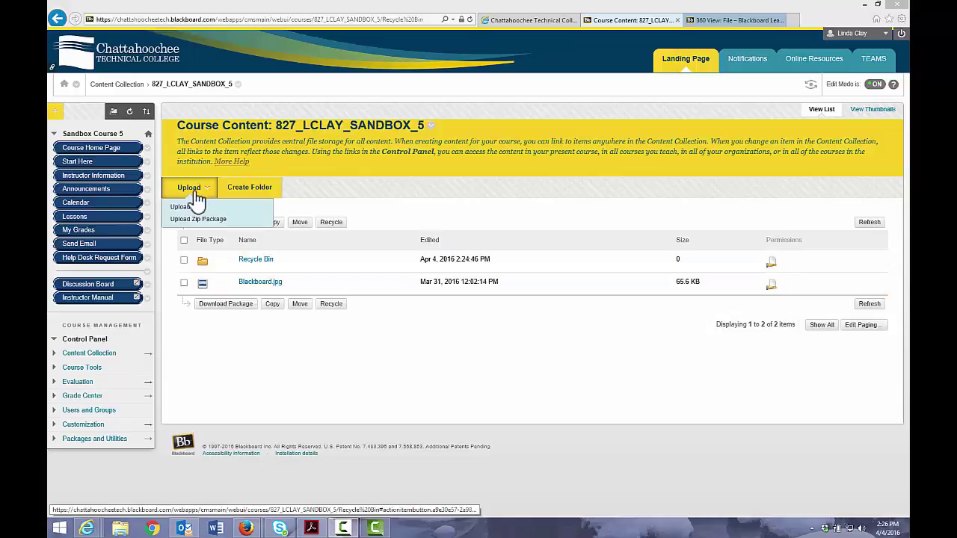
click(195, 207)
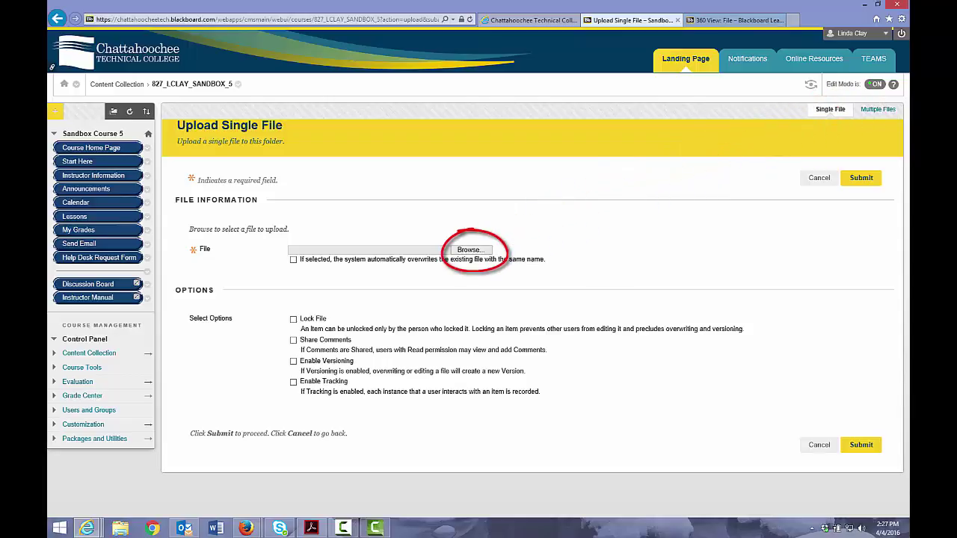
click(469, 250)
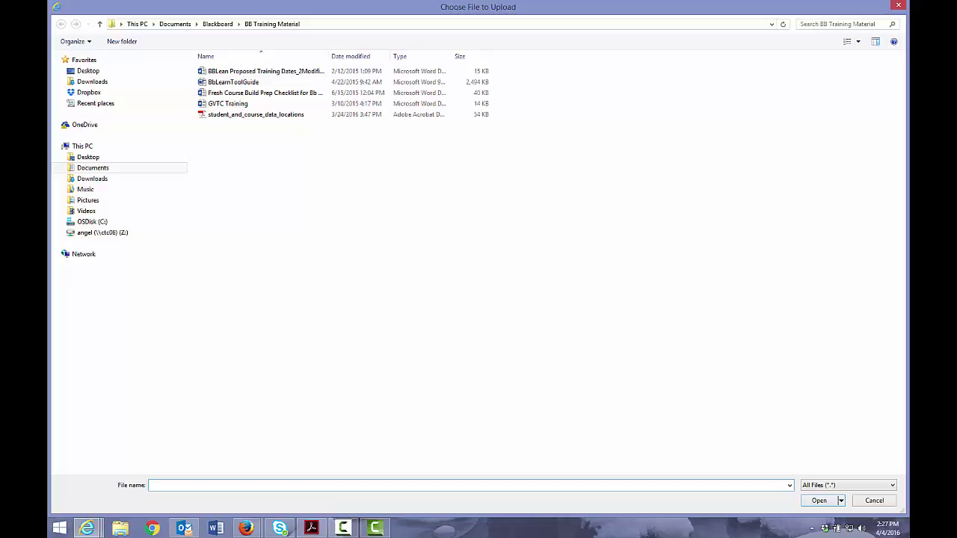
click(308, 72)
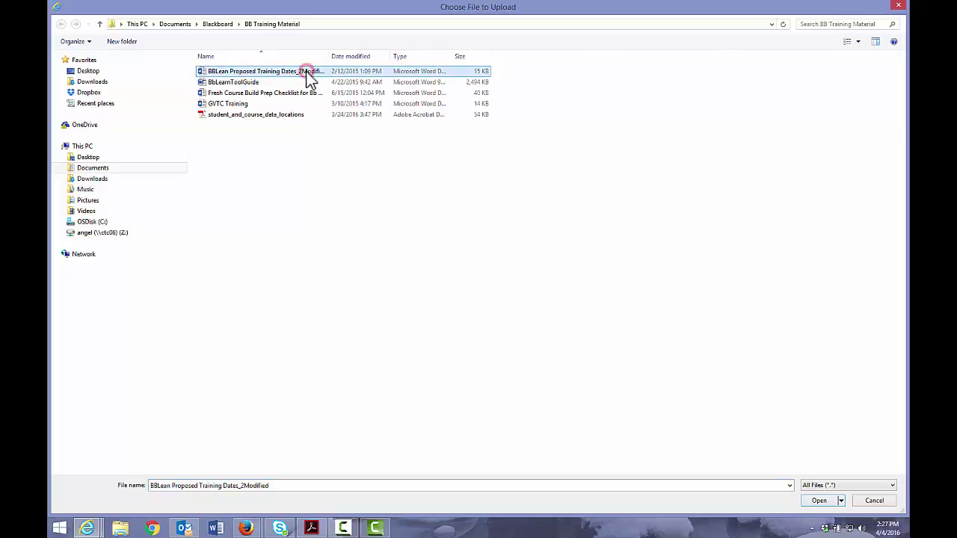
click(819, 500)
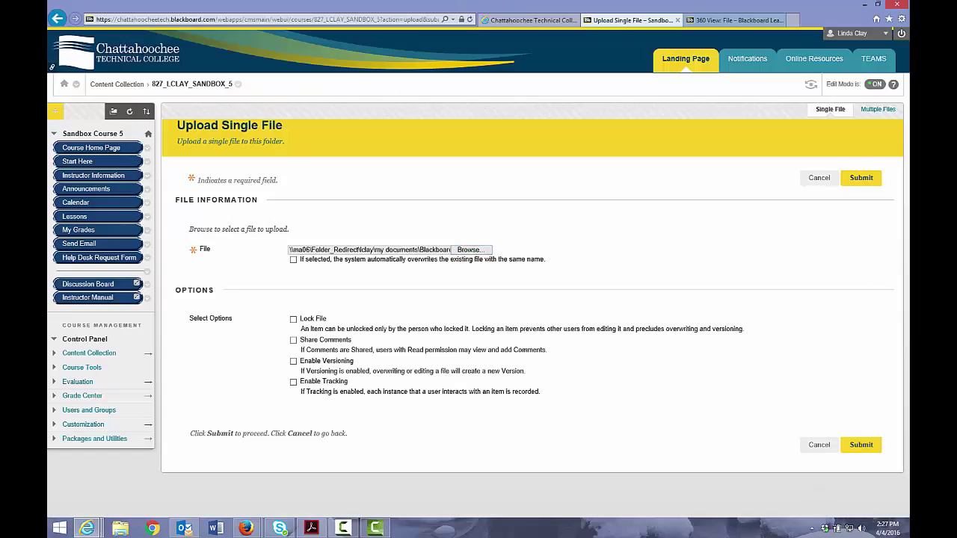
click(858, 446)
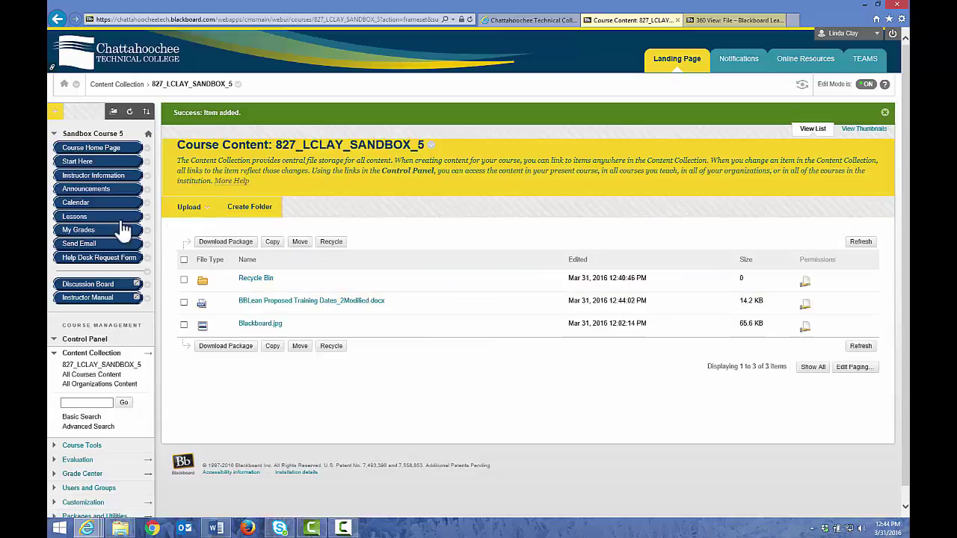
Step: Start a new File item in Lessons and link it to BBLean Proposed Training Dates_2Modified.docx from the course's content collection
click(88, 217)
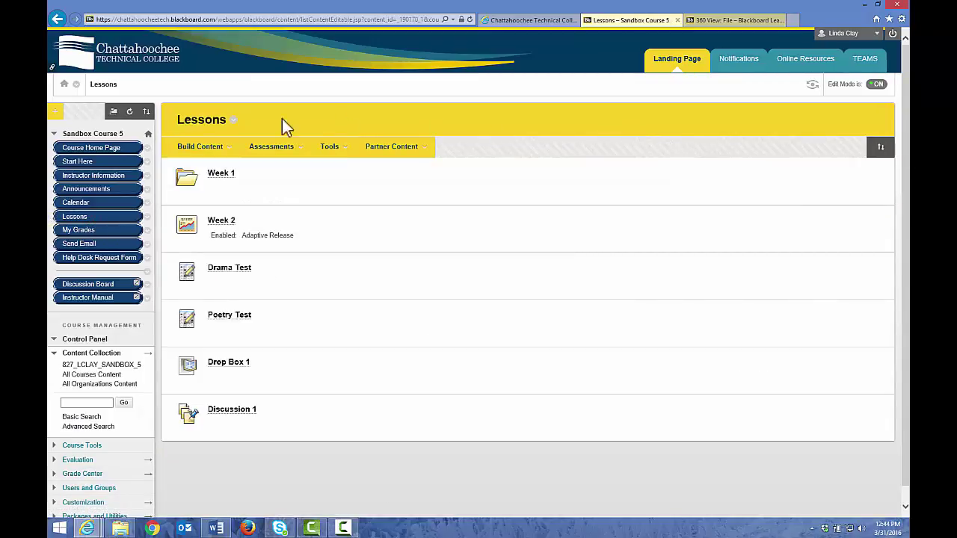
click(209, 148)
click(183, 200)
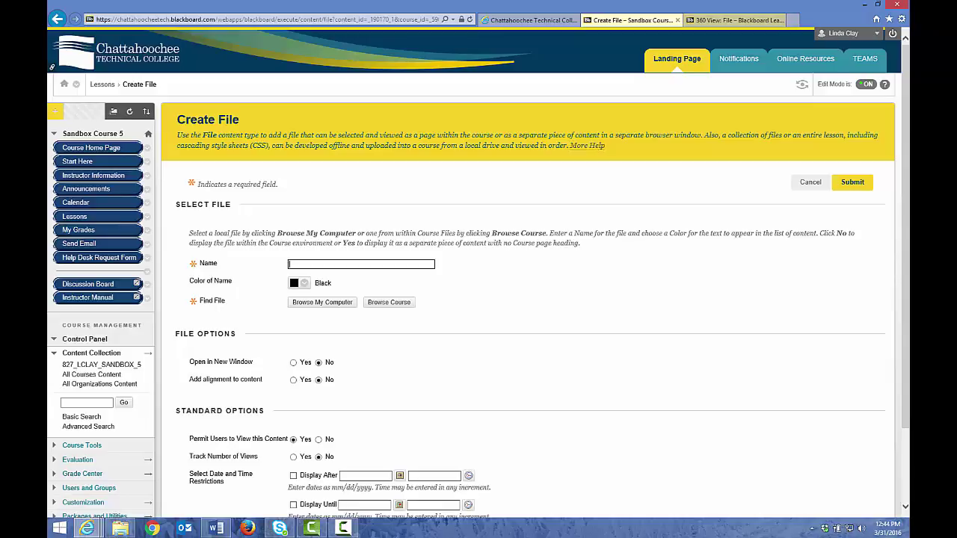
click(385, 300)
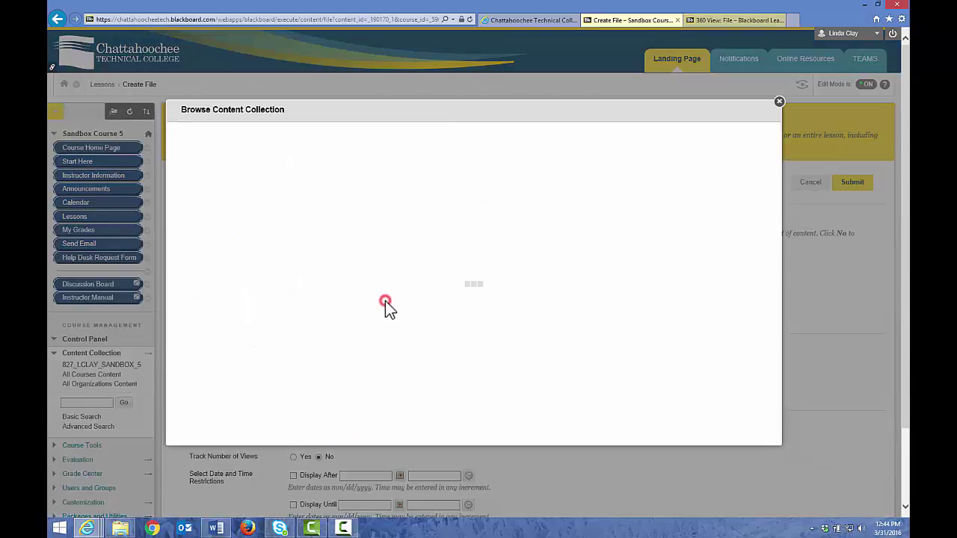
click(183, 246)
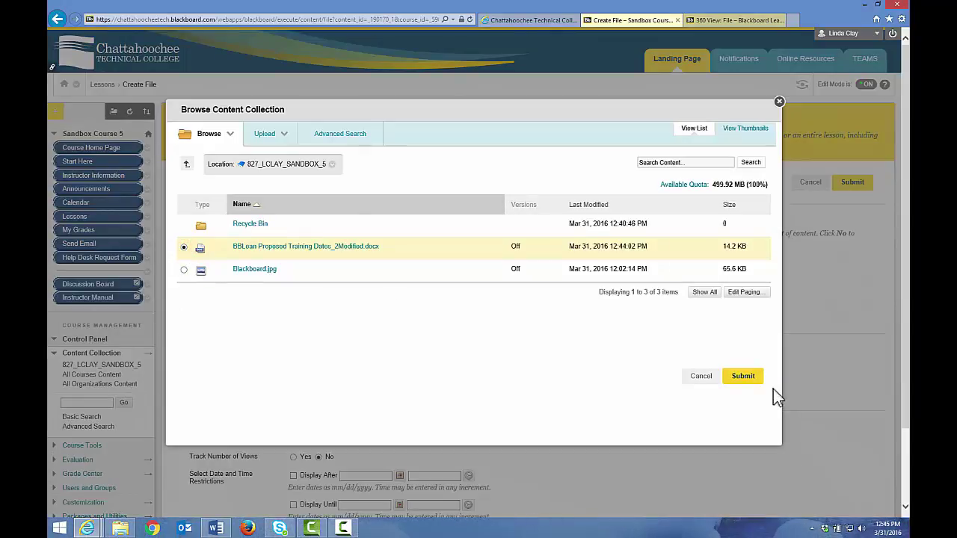
click(744, 375)
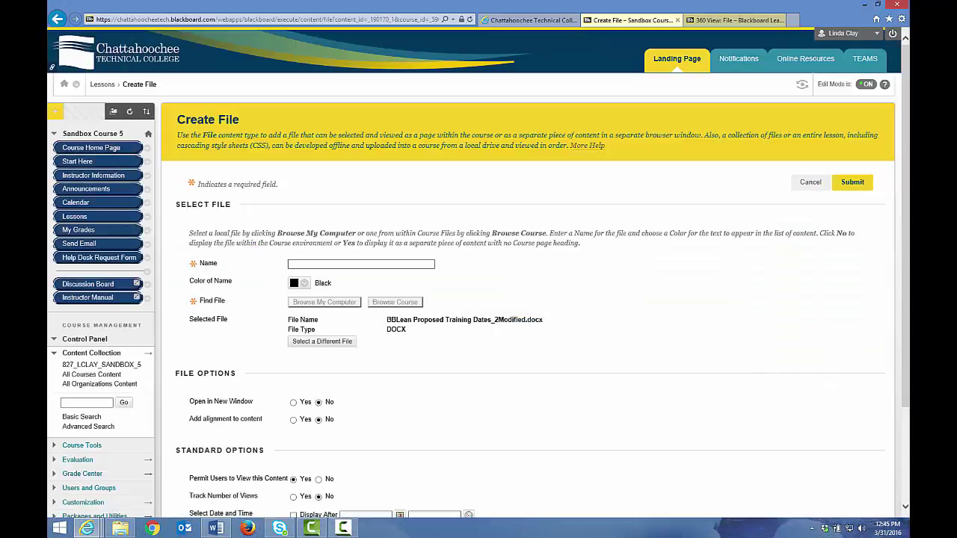
Step: Name the file item Blackboard Training Dates, set it to open in a new window, and submit it
click(360, 265)
text(Blackboard Training Dates)
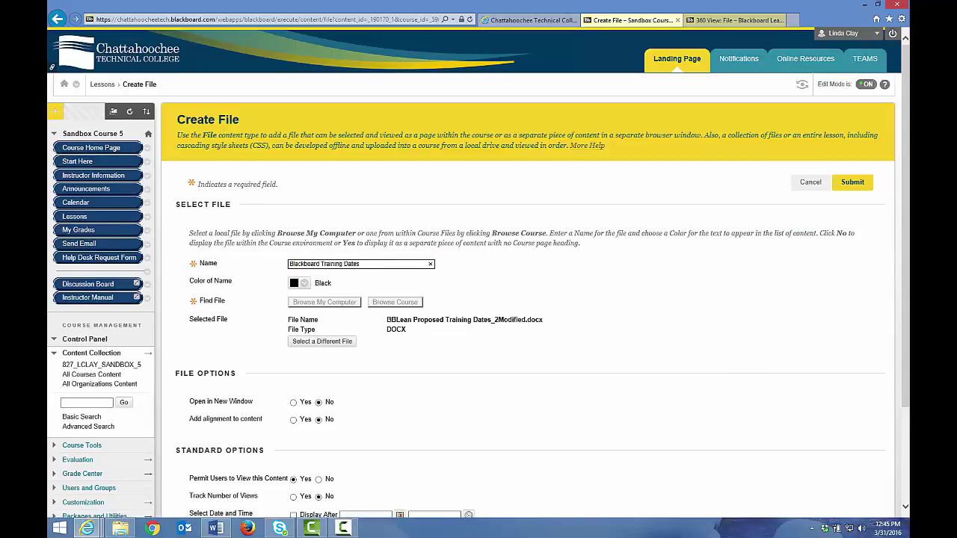
click(292, 402)
click(851, 182)
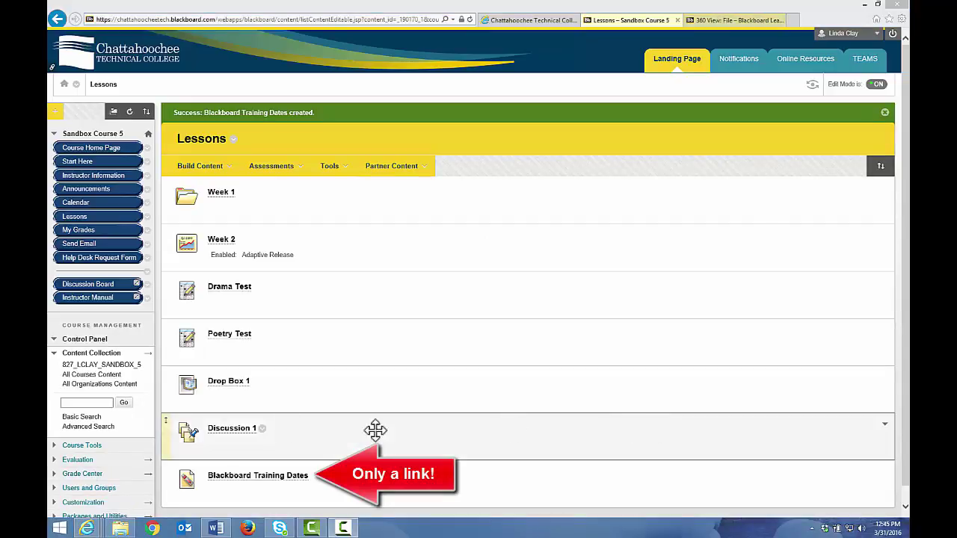
Step: Review the course's content collection and the items in Lessons, and return to the content collection
click(141, 365)
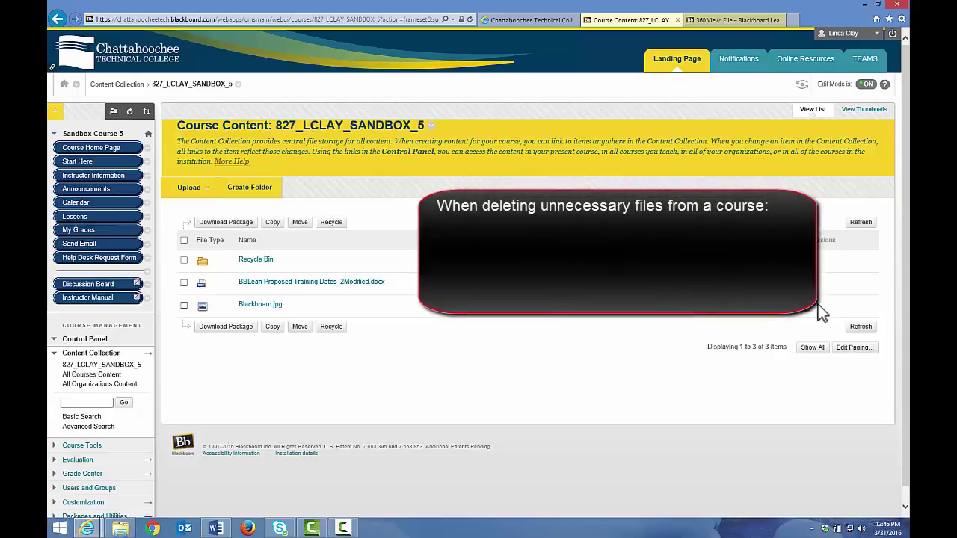
click(74, 216)
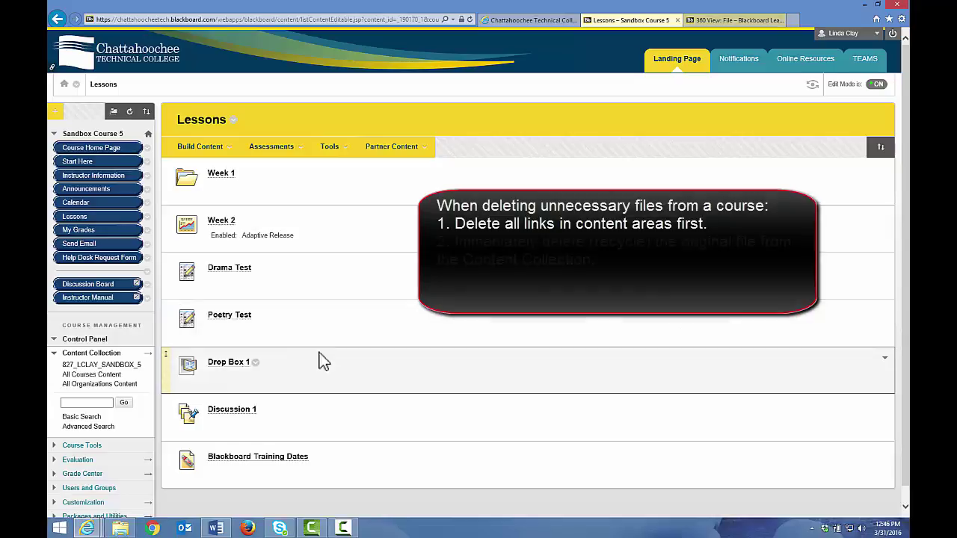
click(150, 356)
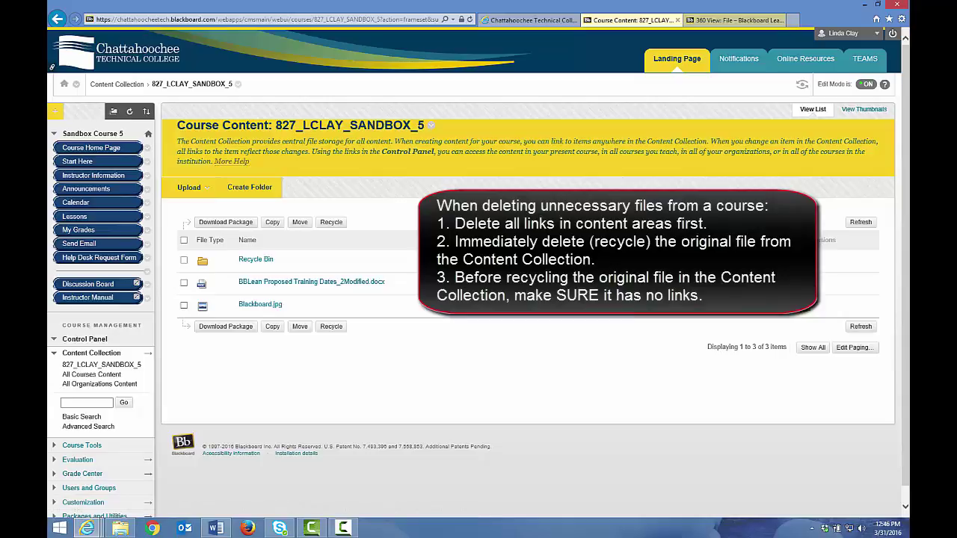
Step: Check the links of BBLean Proposed Training Dates_2Modified.docx in its 360° View, and close the report
mouse_move(396, 293)
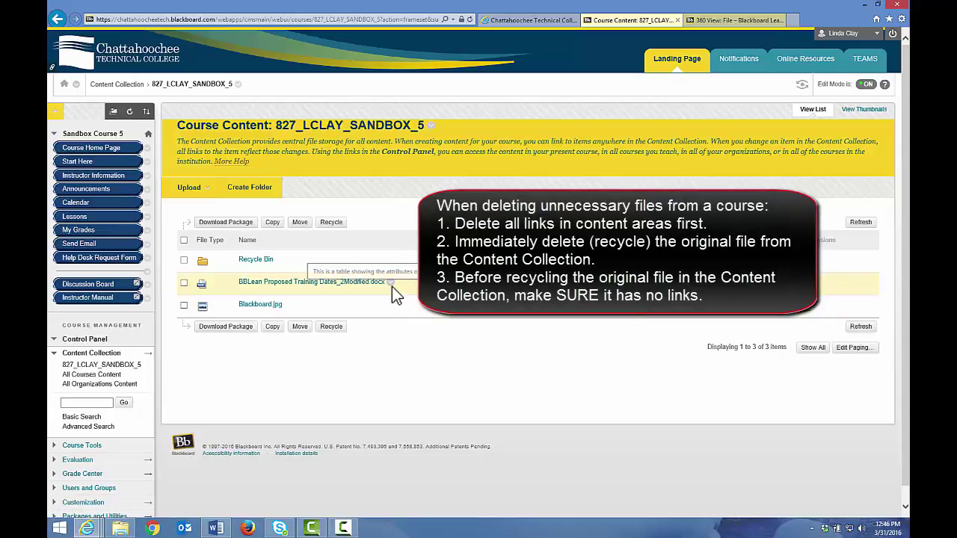
click(389, 282)
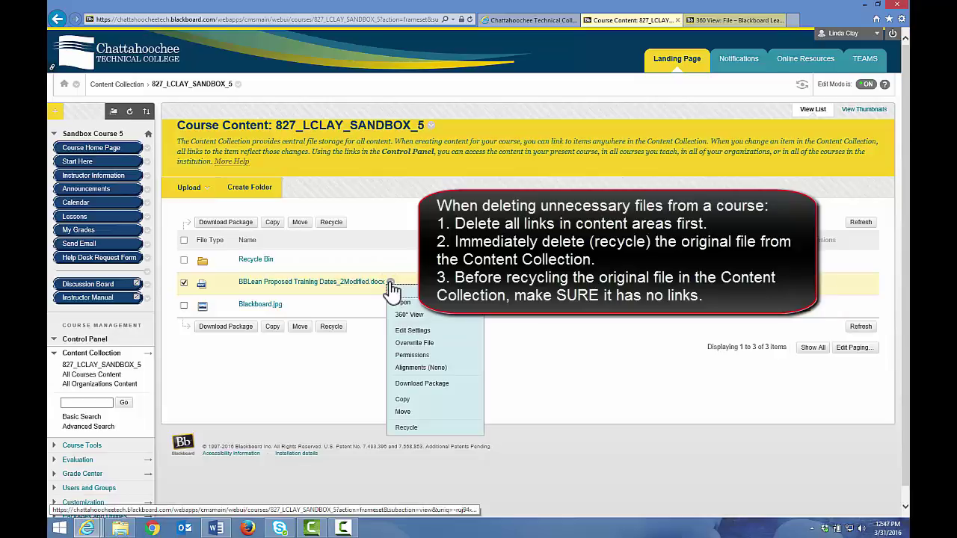
click(425, 313)
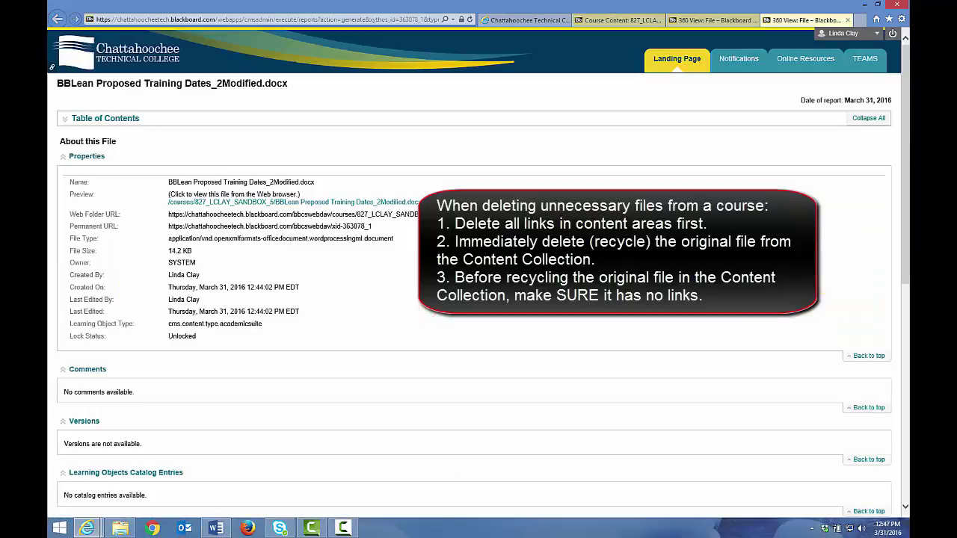
drag(908, 238, 906, 448)
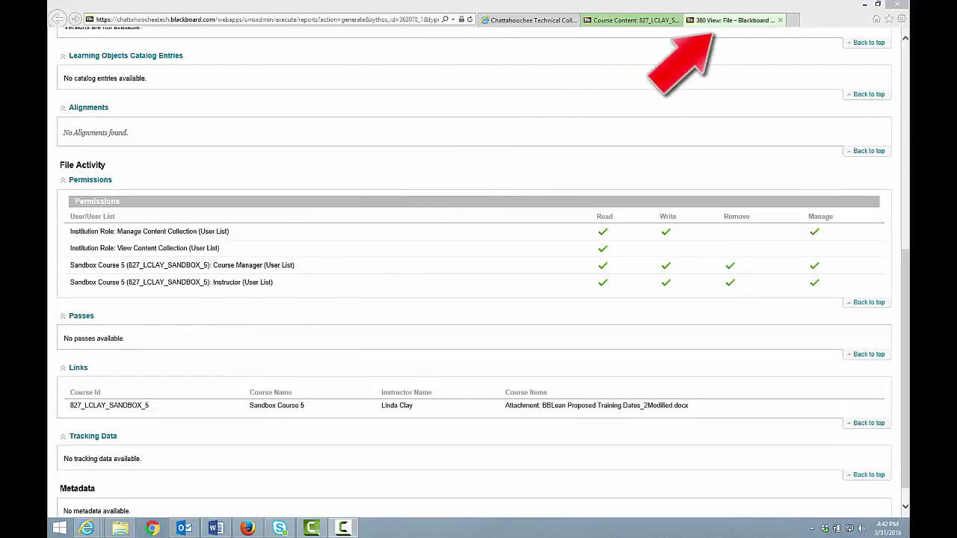
click(780, 21)
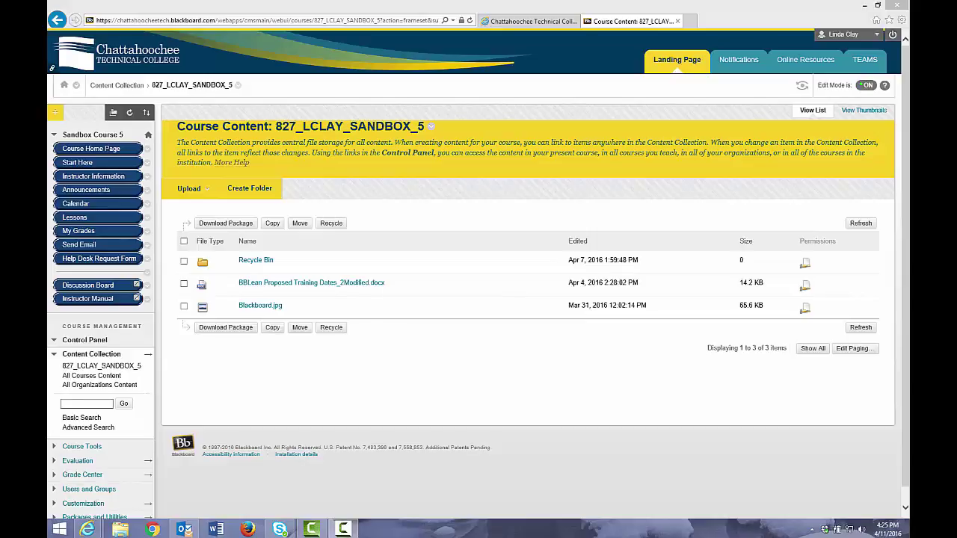
Step: Check which files are linked in the course content folder's 360° View, and close the report
click(430, 128)
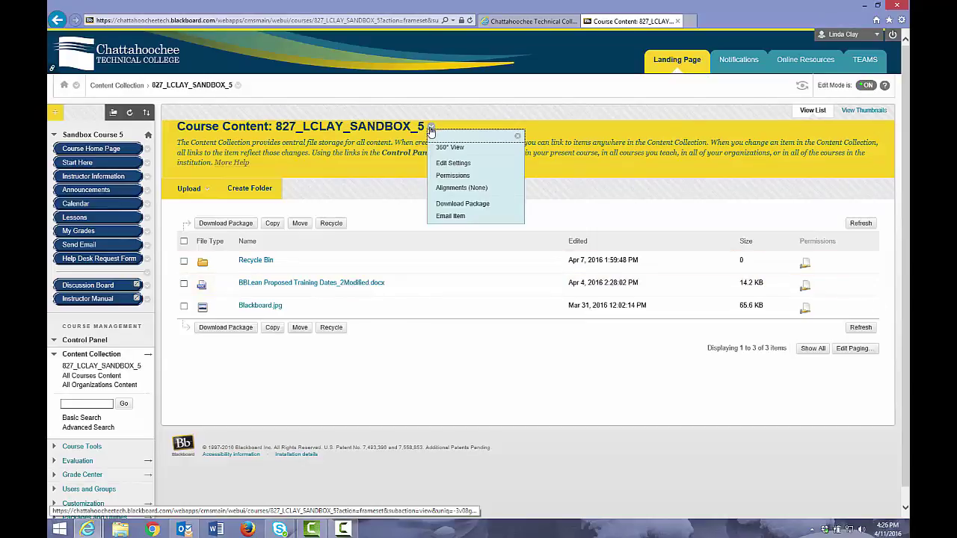
click(459, 147)
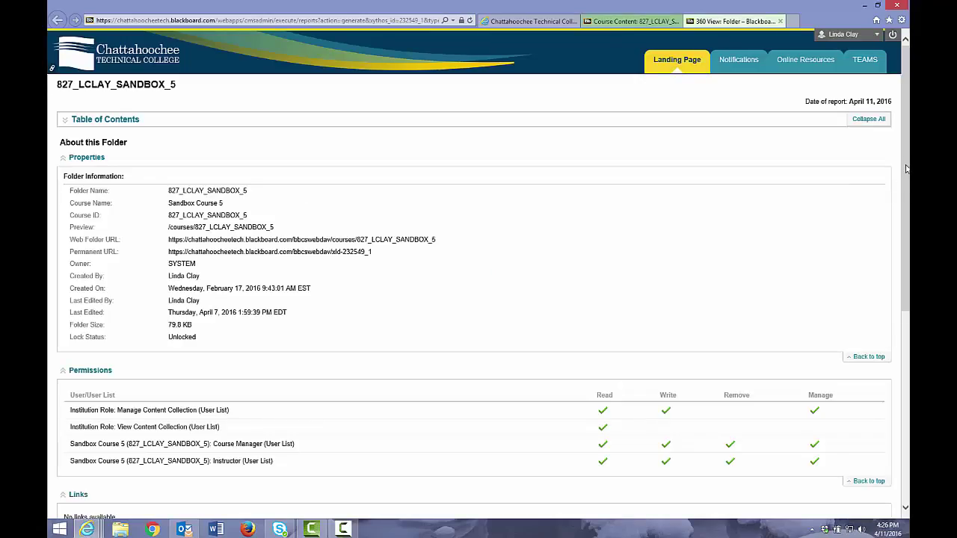
drag(907, 170, 908, 371)
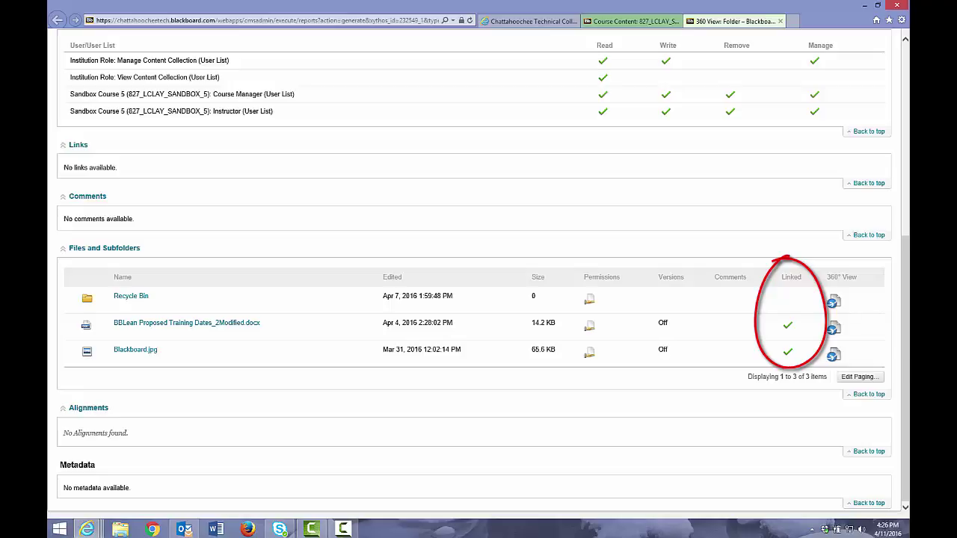
key(F10)
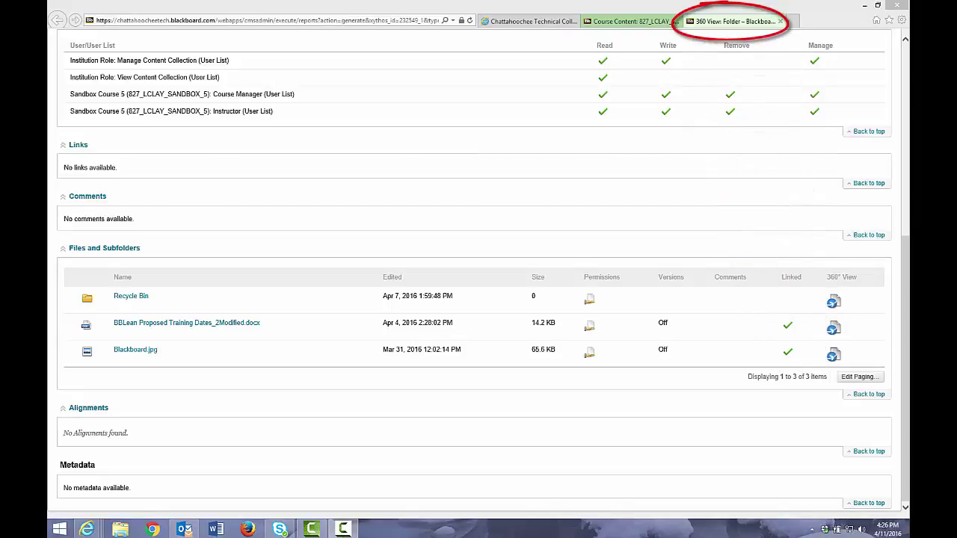
click(780, 22)
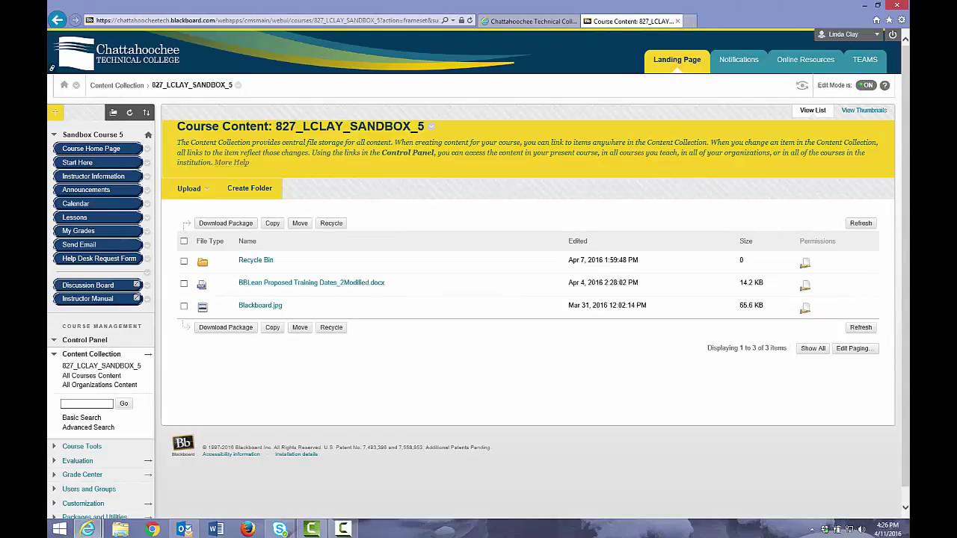
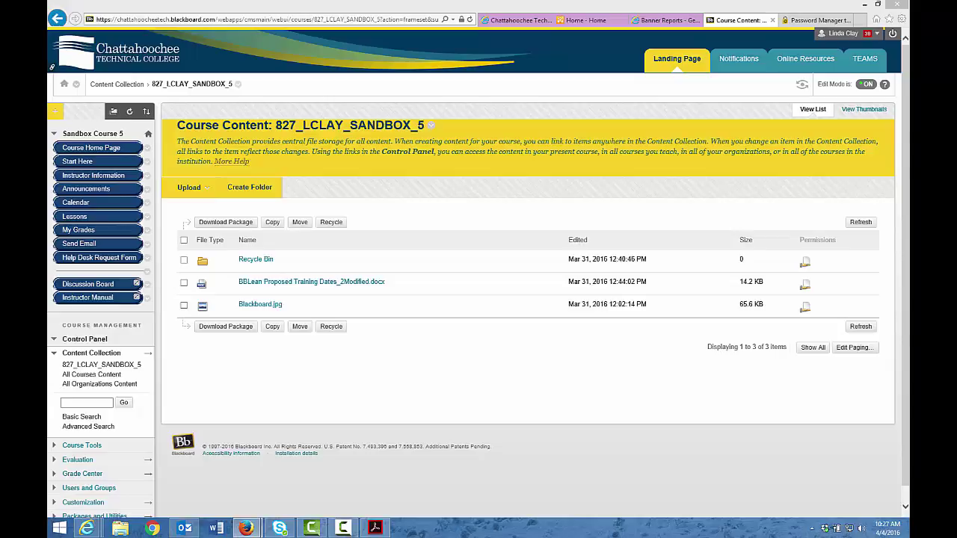
Step: Switch to the Firefox window to check the Blackboard Training Dates link in Lessons, and return to the content collection
click(246, 528)
drag(609, 91, 411, 90)
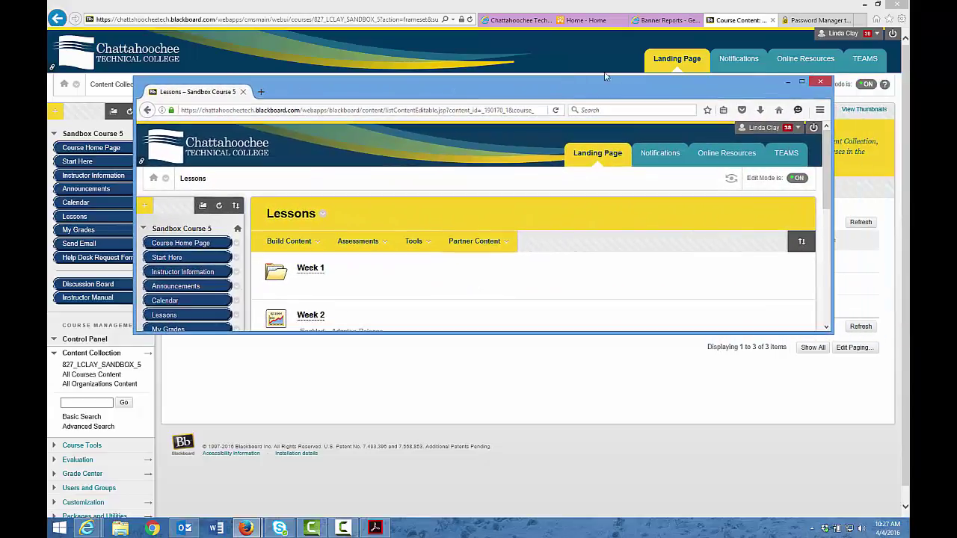
click(801, 81)
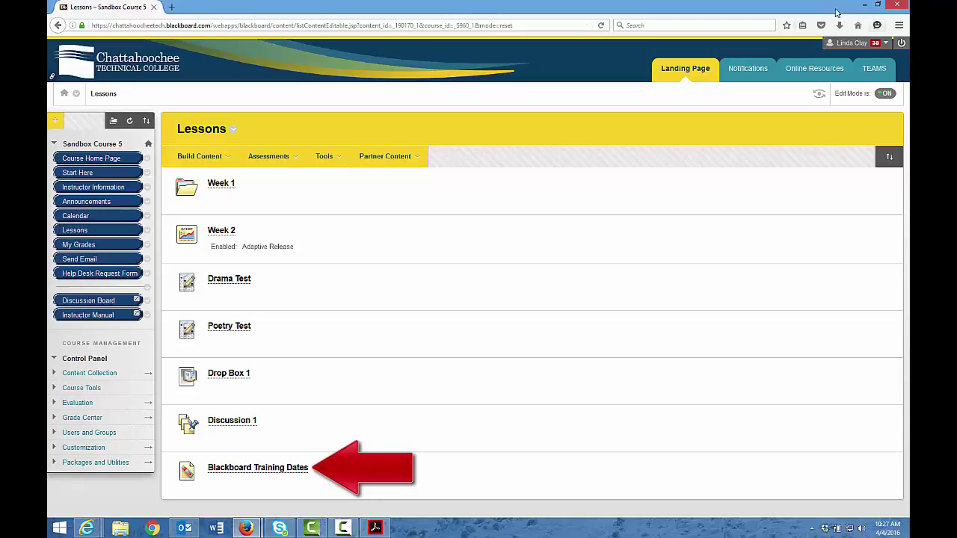
double_click(813, 15)
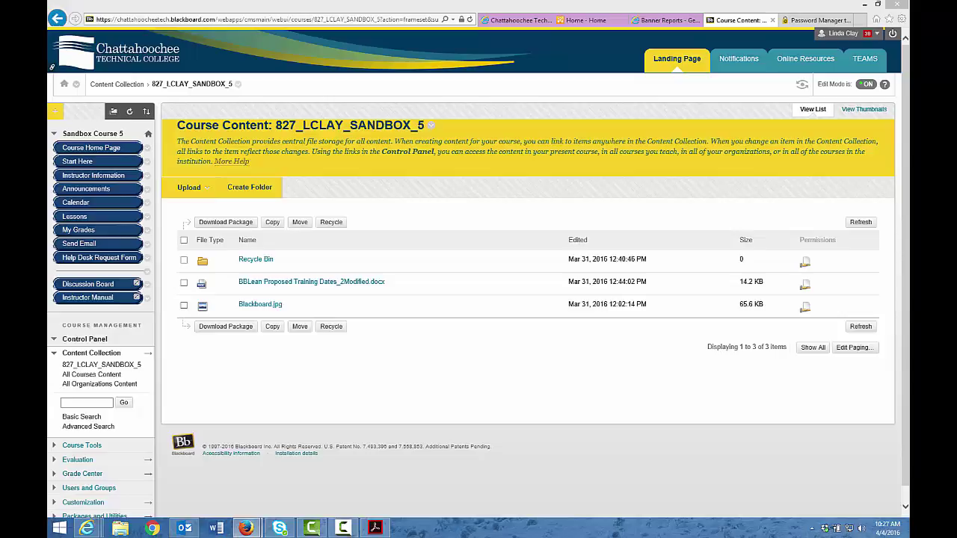
drag(956, 71, 556, 68)
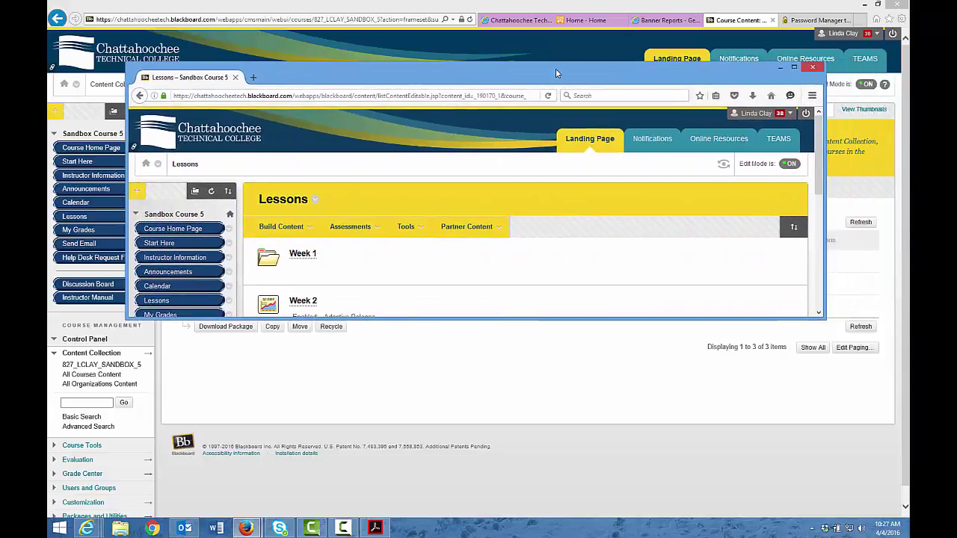
click(795, 69)
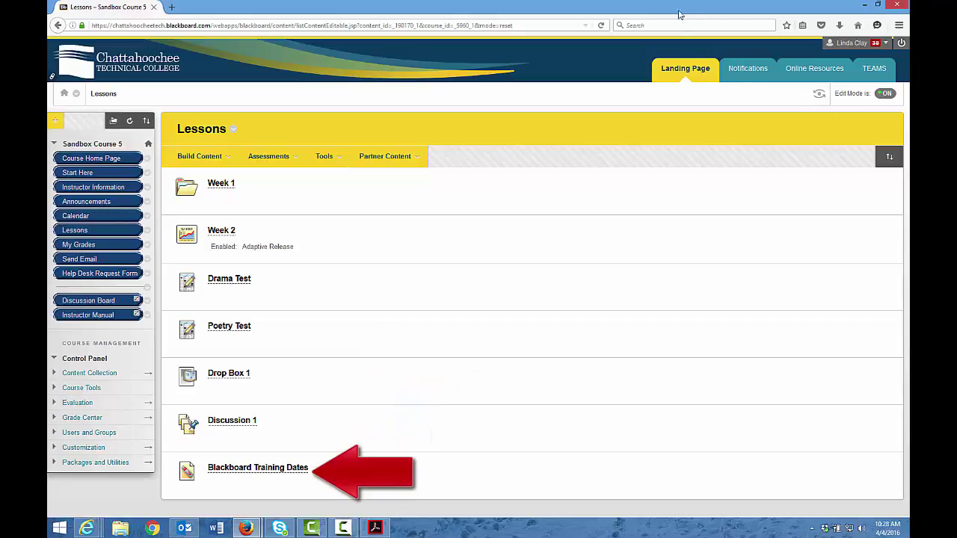
drag(680, 13, 956, 97)
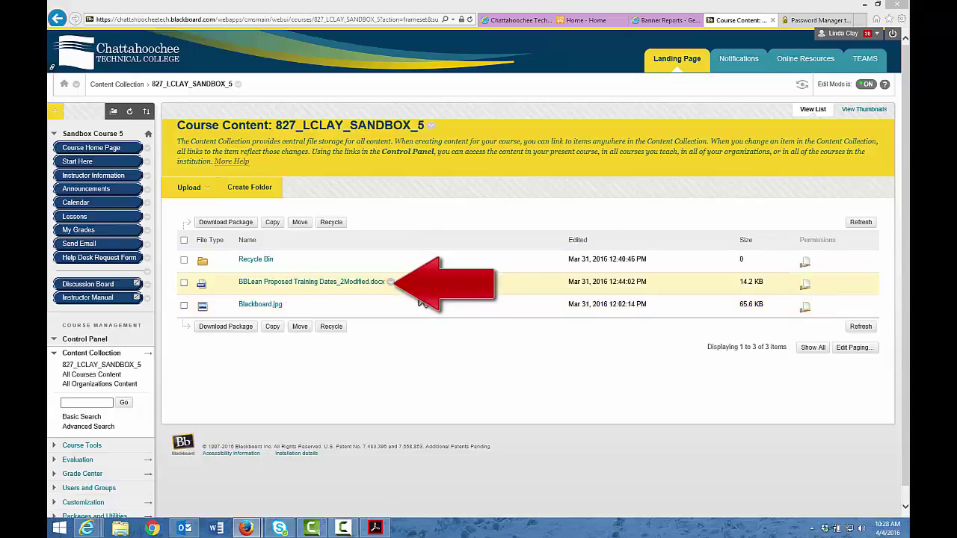
Step: Open the 360° View of BBLean Proposed Training Dates_2Modified.docx and examine the report down to its links
click(390, 283)
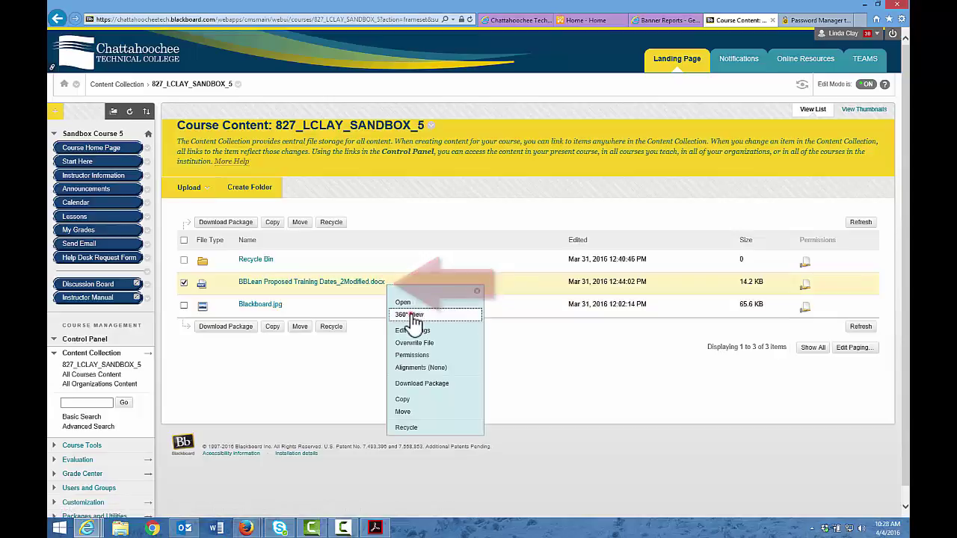
click(410, 313)
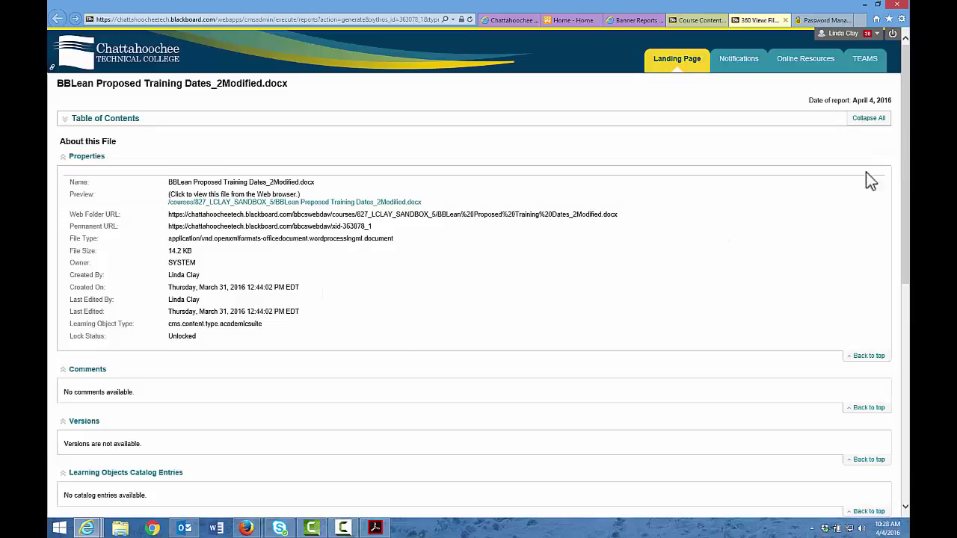
drag(906, 153, 902, 402)
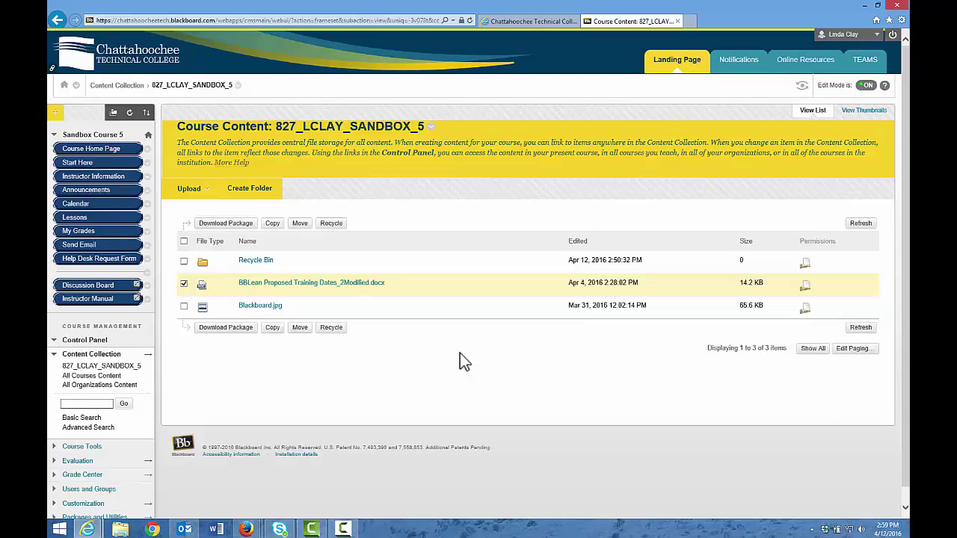
Step: Open the 360° View of the whole course content folder and examine the Linked column under Files and Subfolders
click(431, 127)
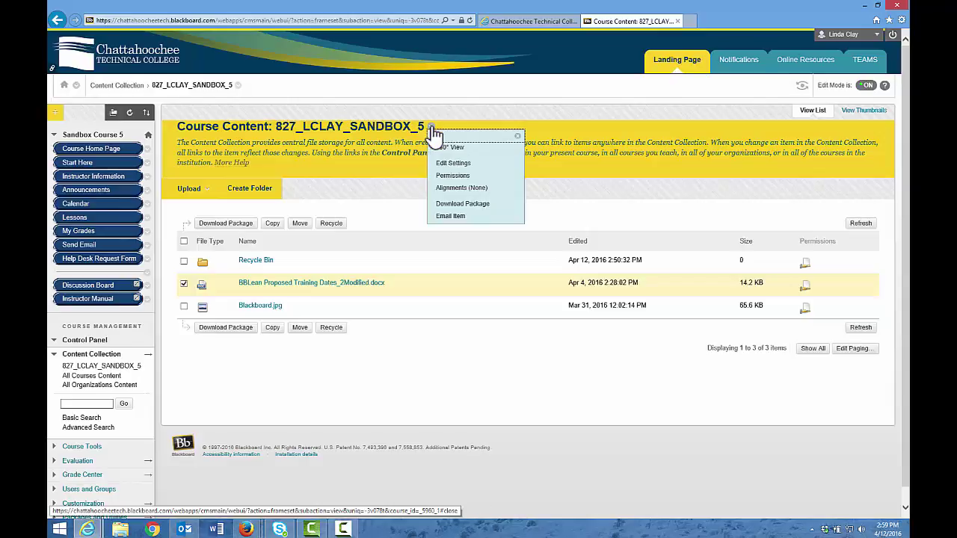
click(454, 148)
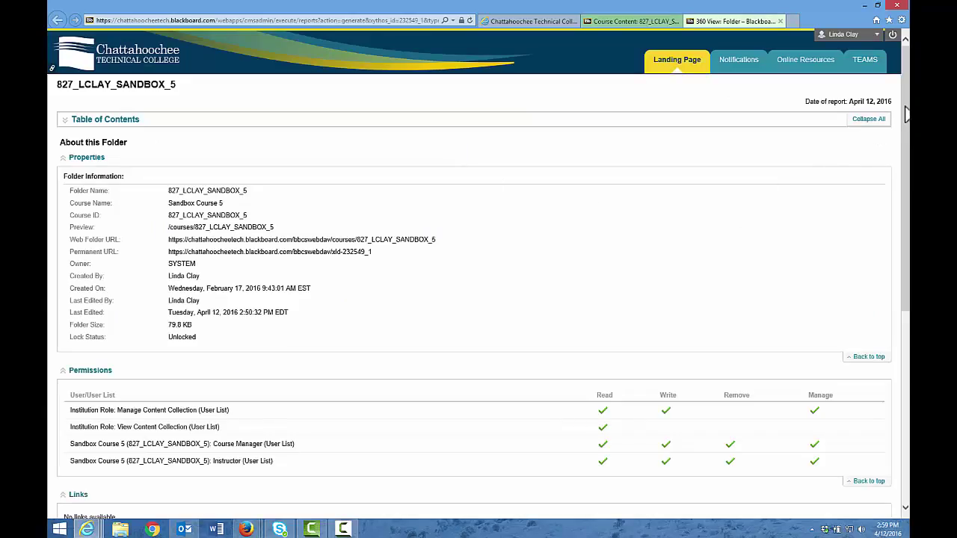
drag(908, 114, 888, 346)
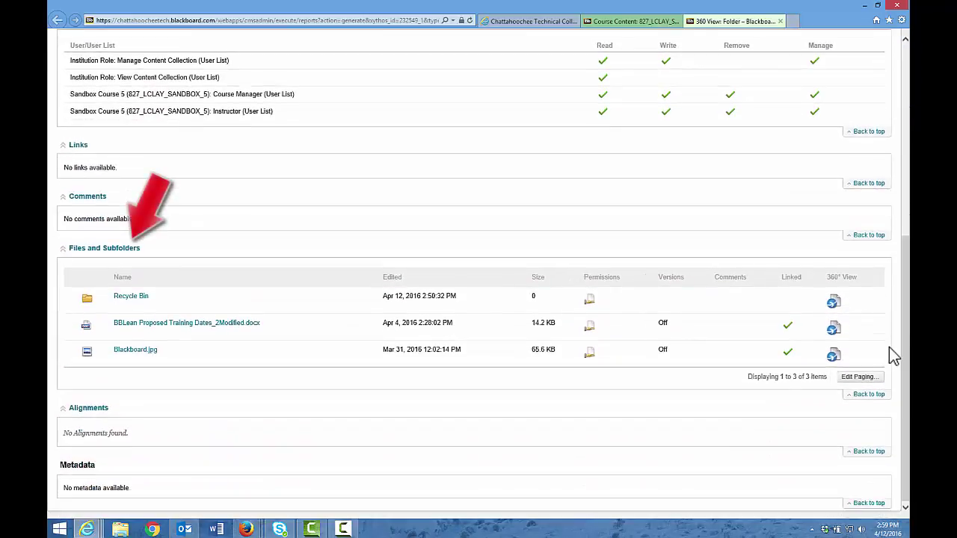